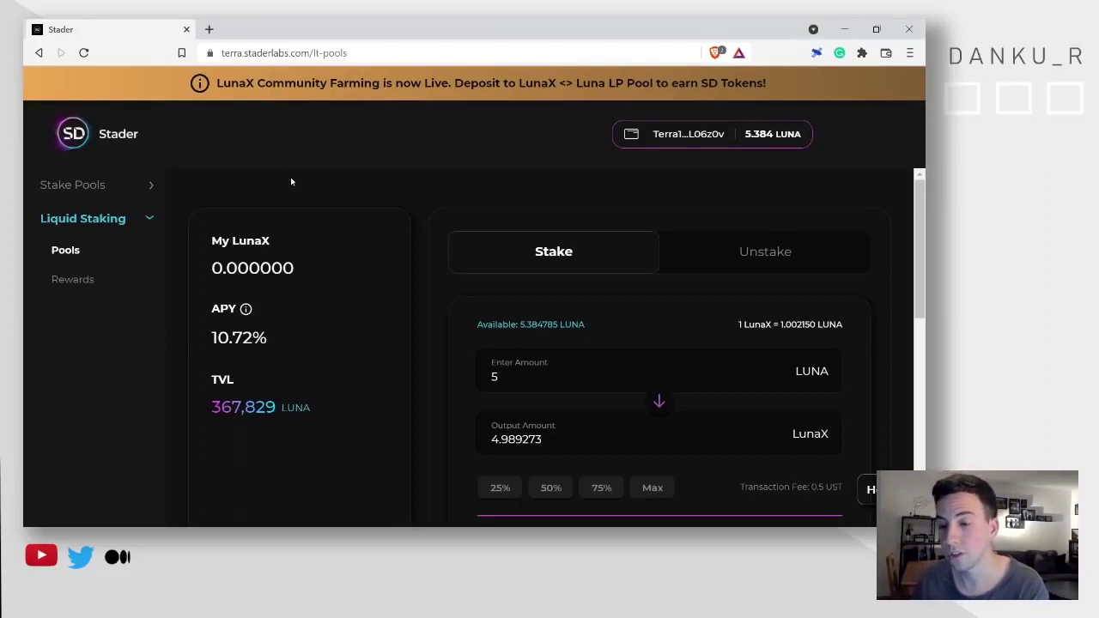
Step: Open the Stader home page, launch its app and view the list of stake pools
click(120, 135)
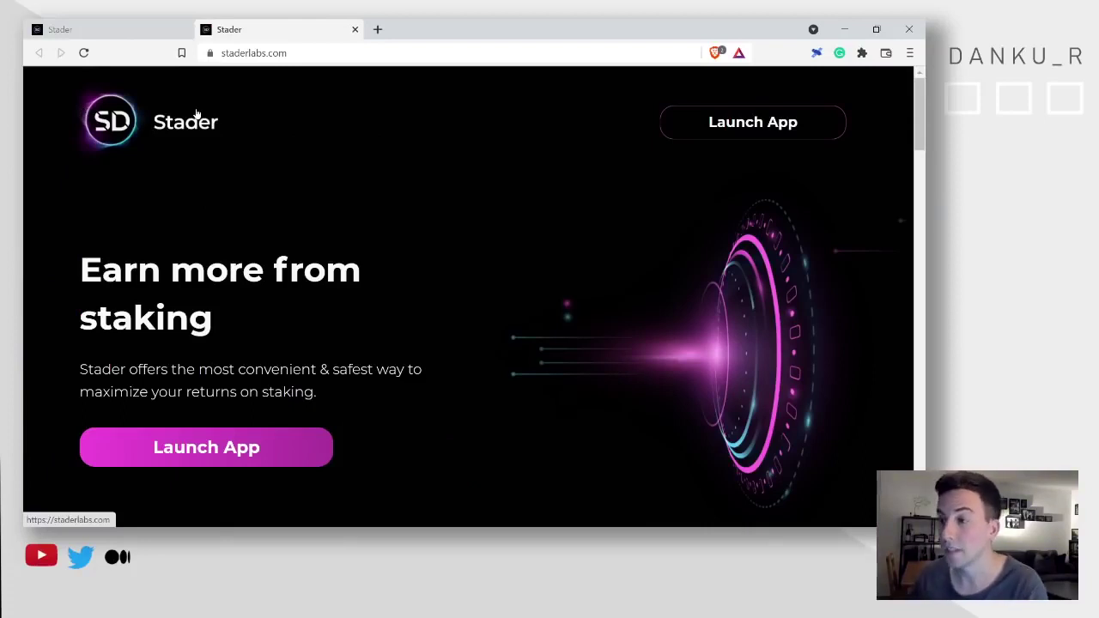
click(227, 455)
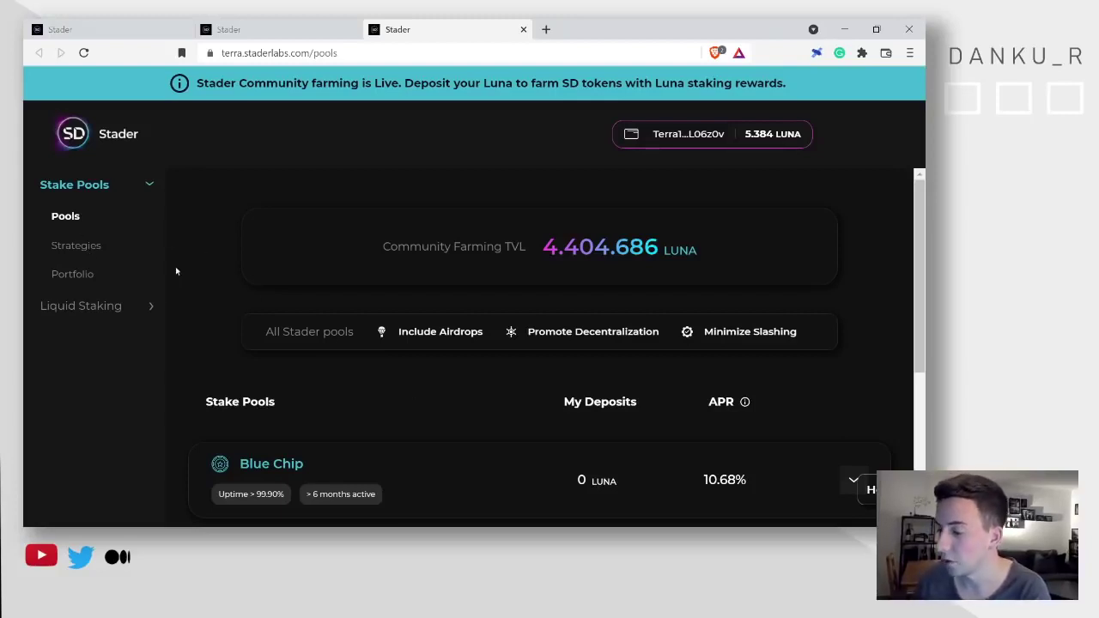
scroll(509, 430, down, 3)
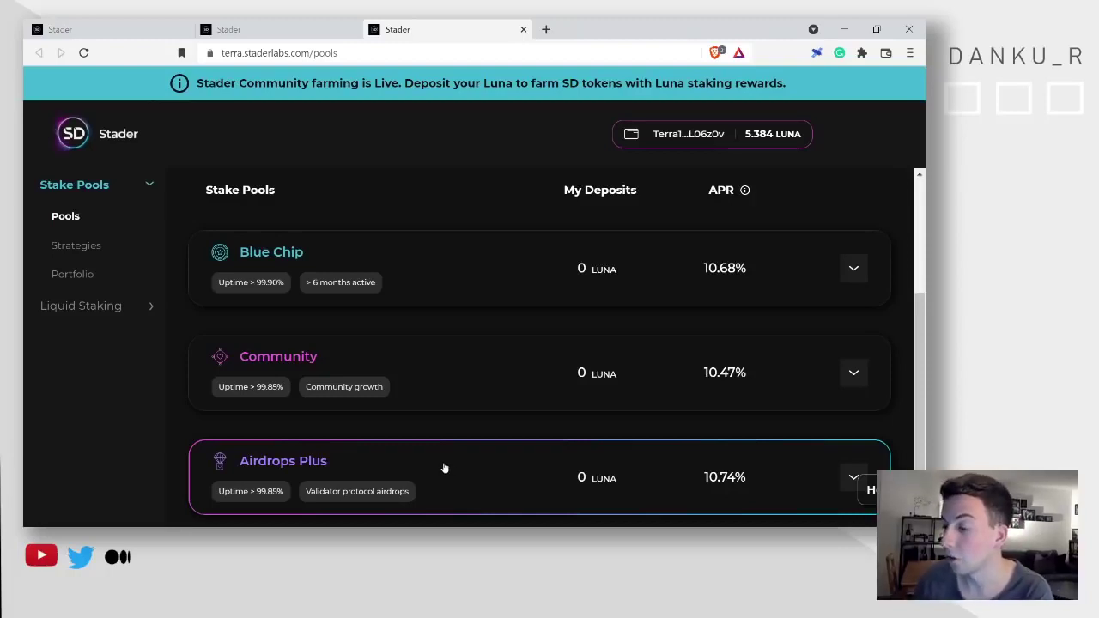
Step: Expand the Community stake pool and review its validators with their uptime and self-delegation
click(420, 375)
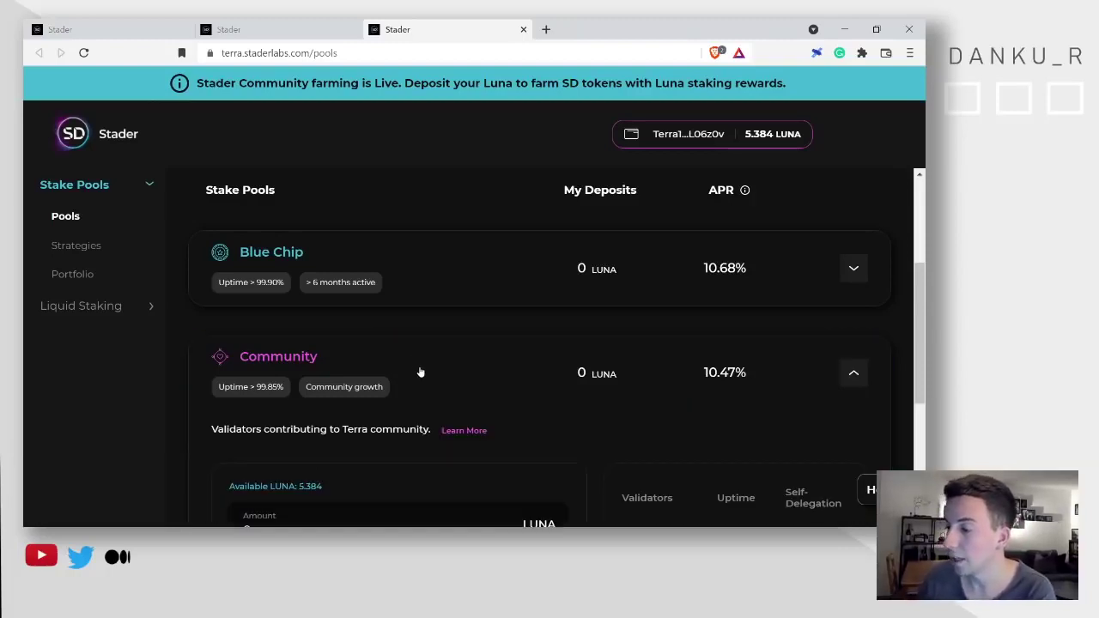
scroll(433, 391, down, 1)
scroll(433, 390, down, 1)
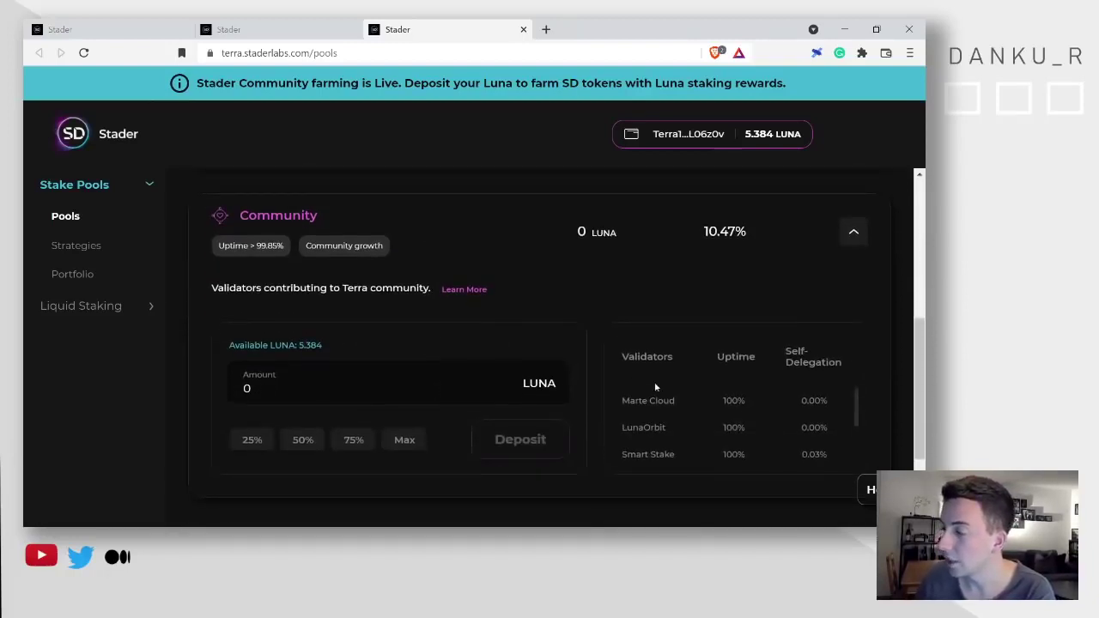
scroll(692, 395, down, 3)
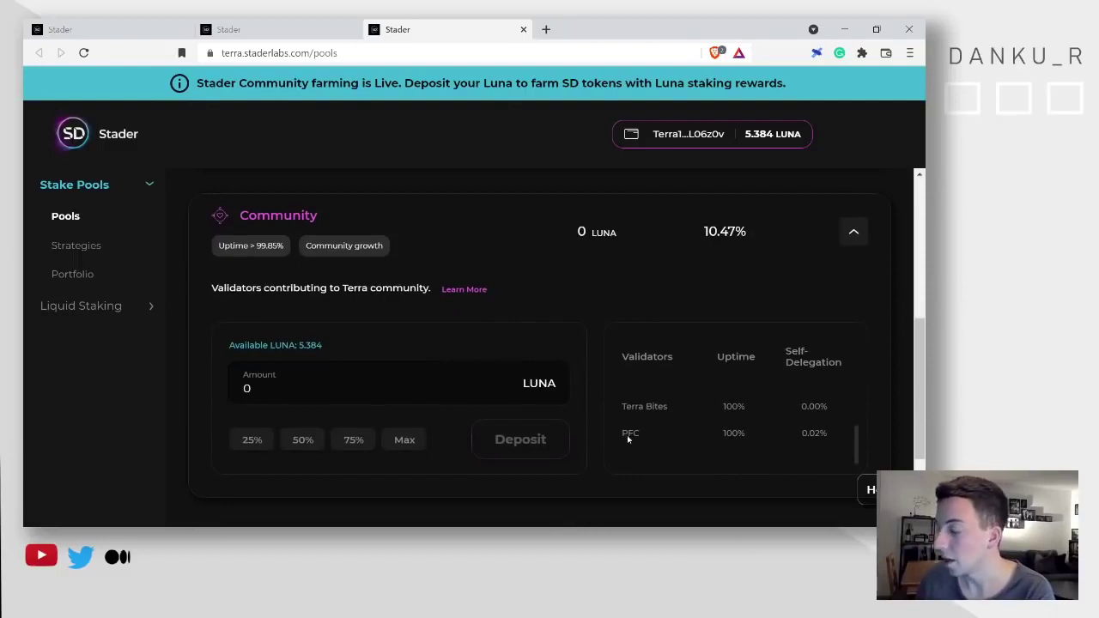
scroll(649, 440, up, 2)
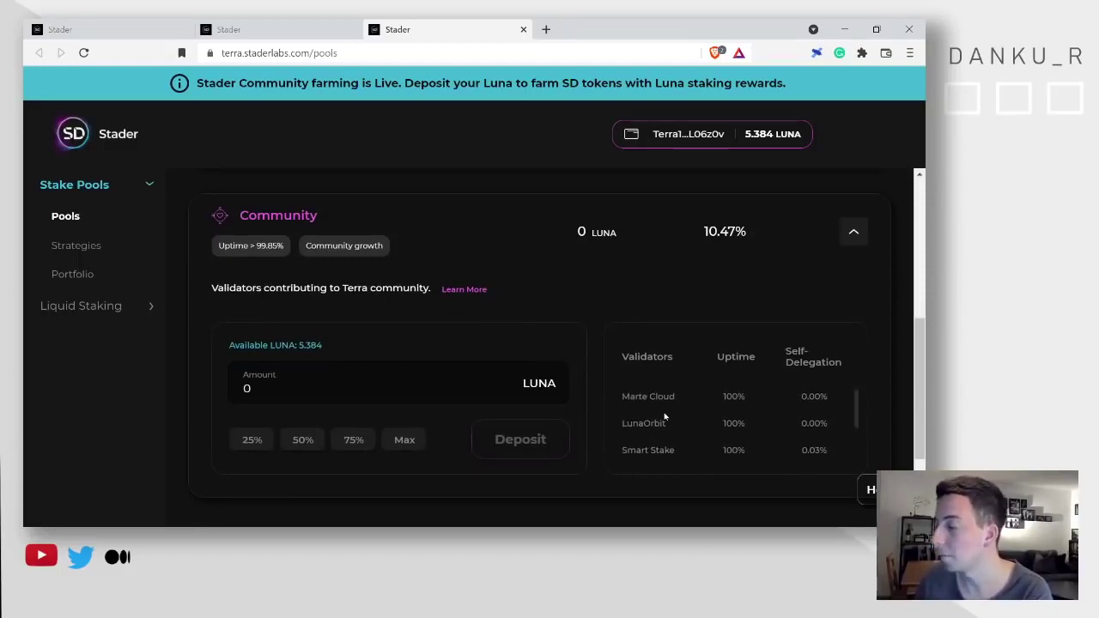
scroll(666, 416, up, 1)
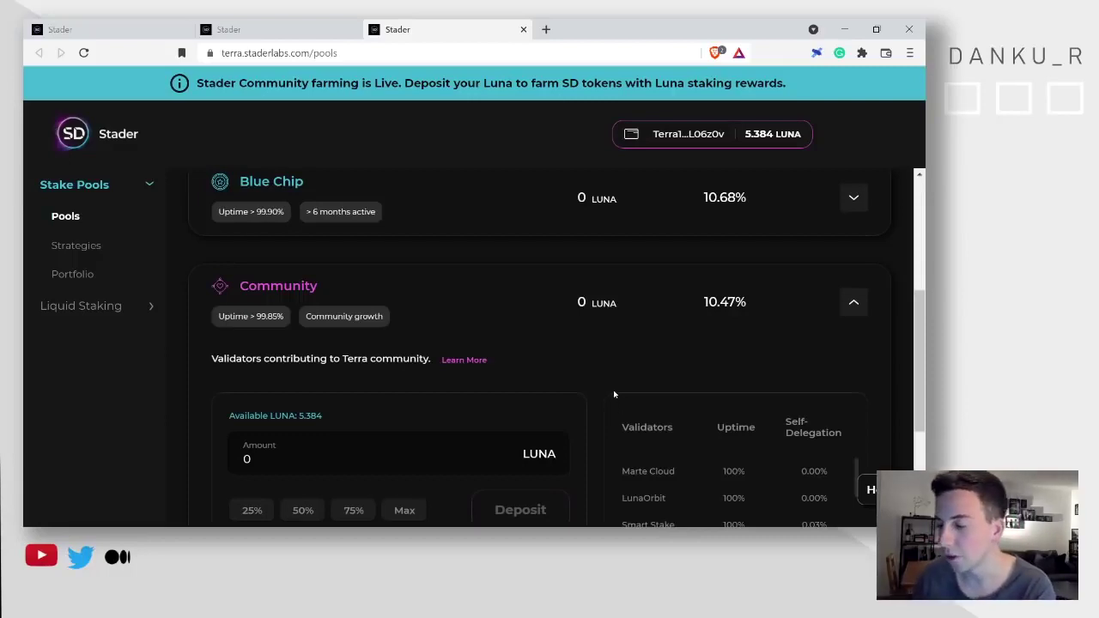
scroll(605, 430, down, 1)
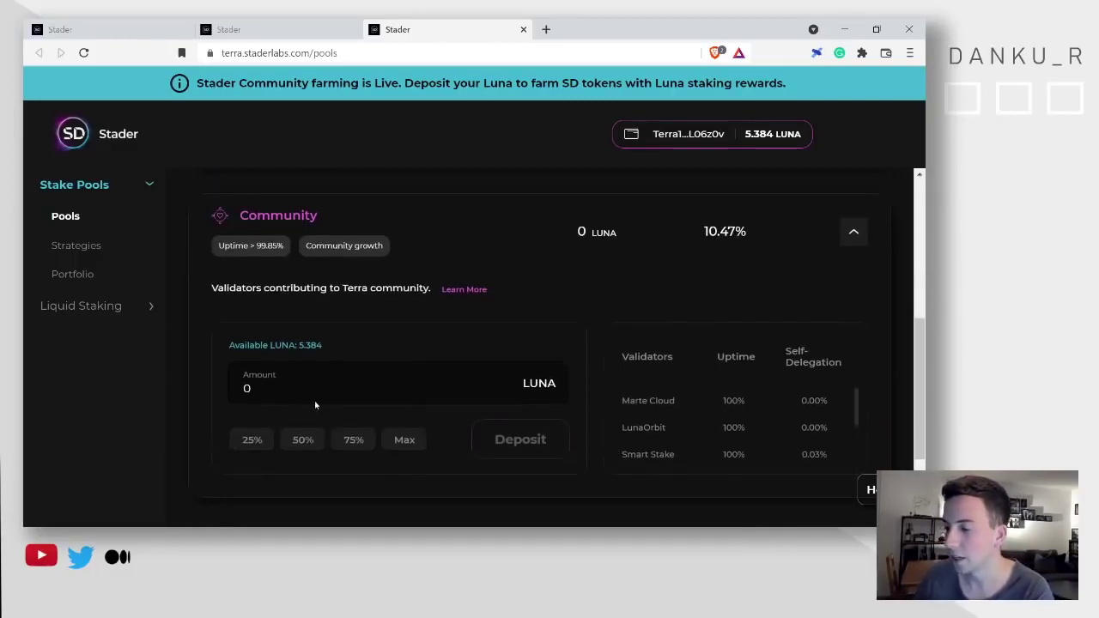
Step: Enter 5 LUNA as the Community pool deposit amount without depositing it, and collapse the pool details
double_click(249, 388)
text(5)
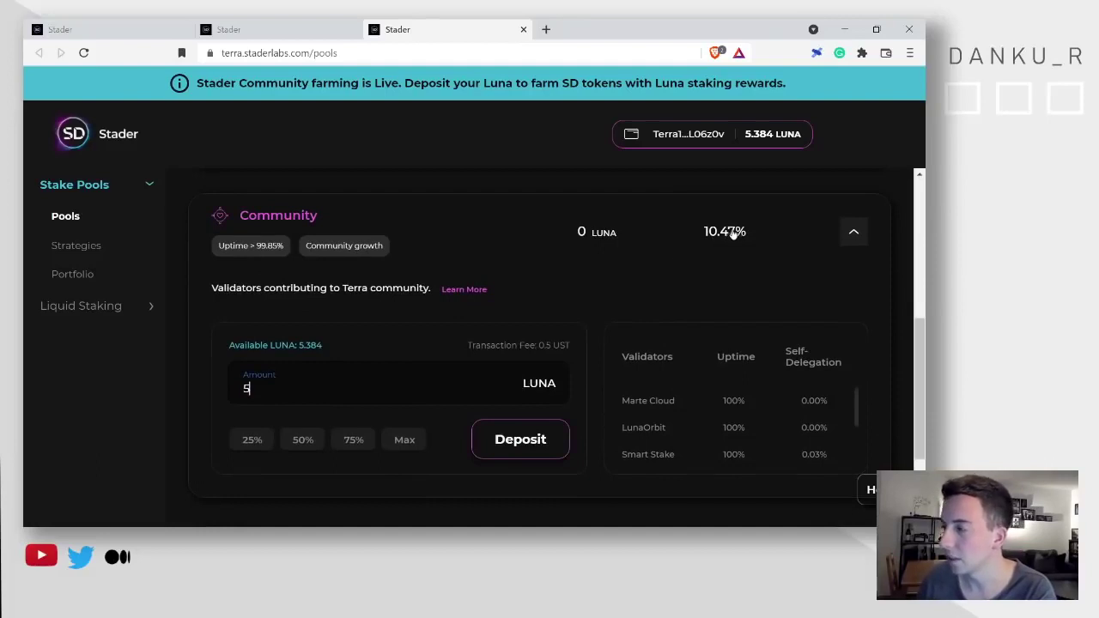
scroll(744, 344, up, 2)
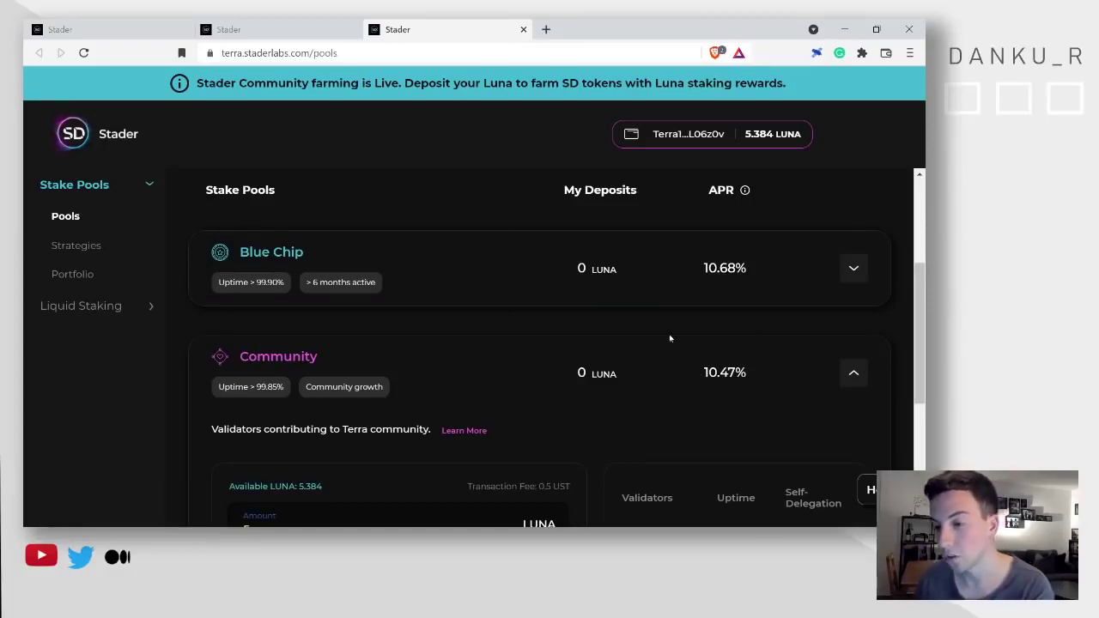
click(757, 353)
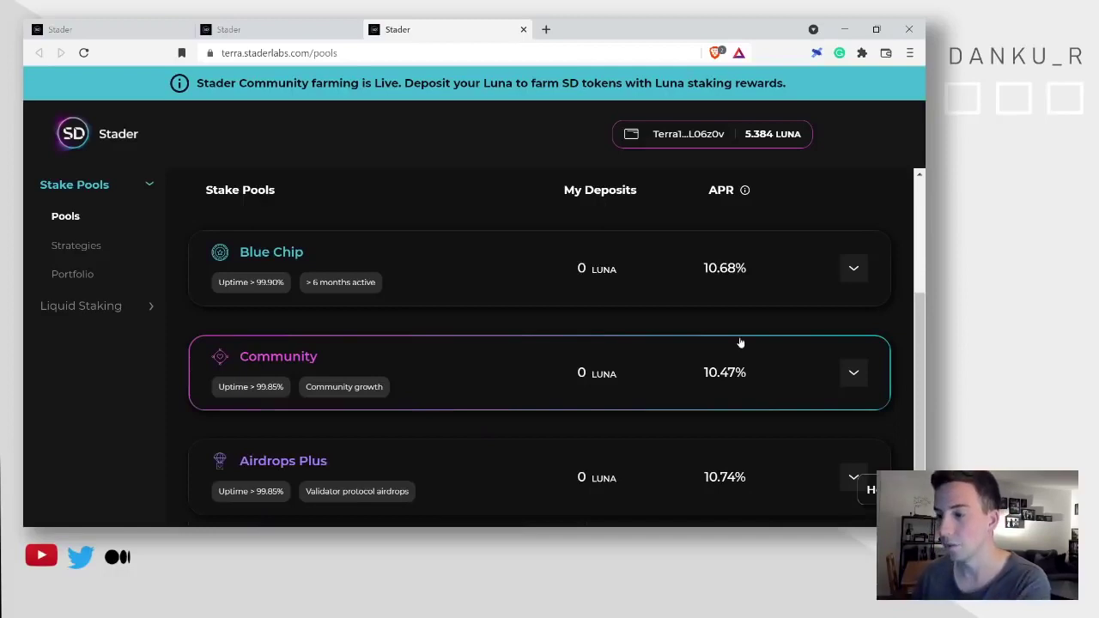
Step: Look through the stake pools portfolio, covering the community farming overview, its event page and My Holdings
click(91, 275)
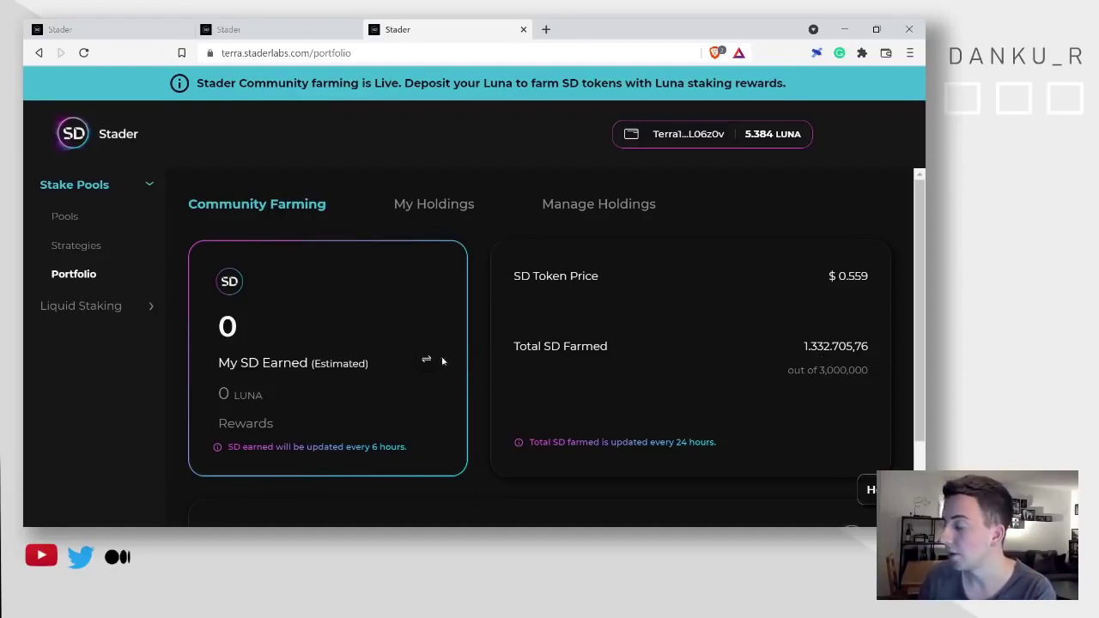
scroll(833, 378, down, 1)
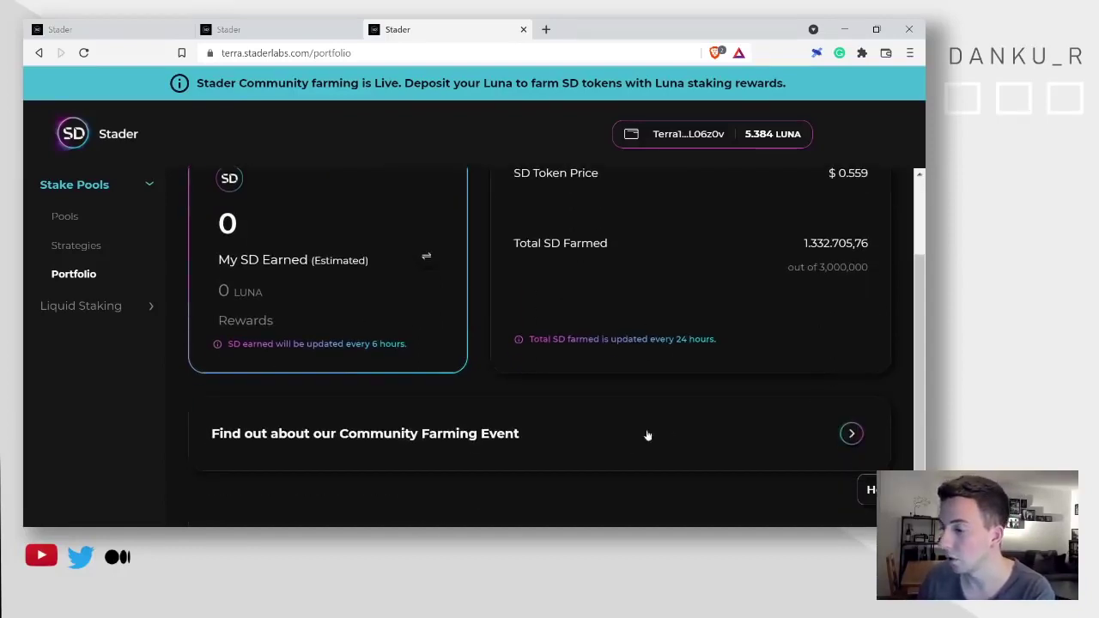
click(710, 433)
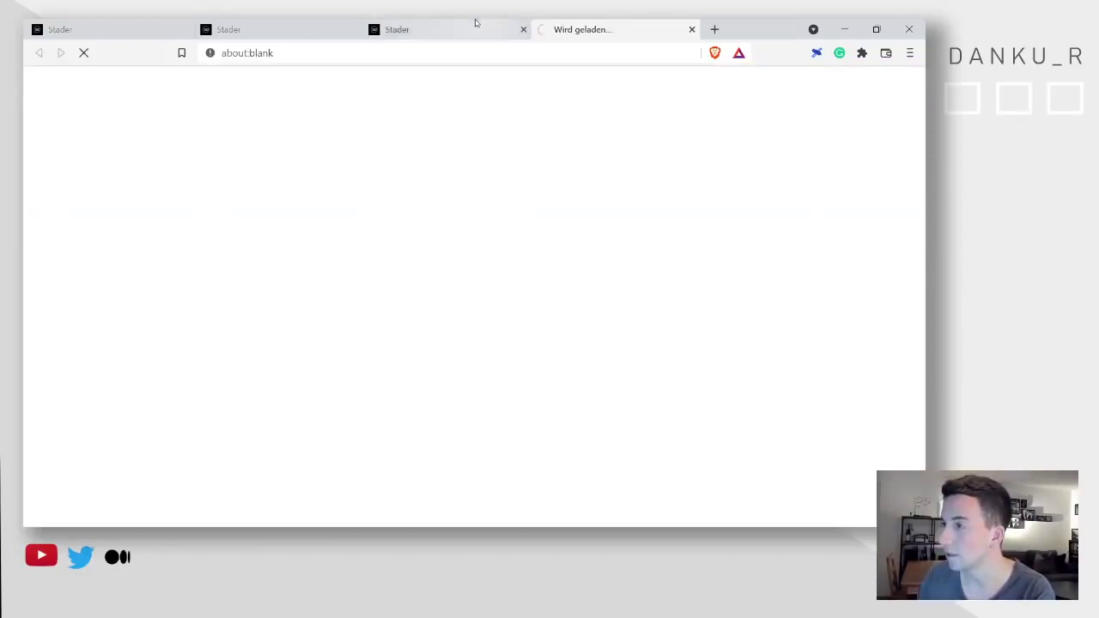
click(438, 25)
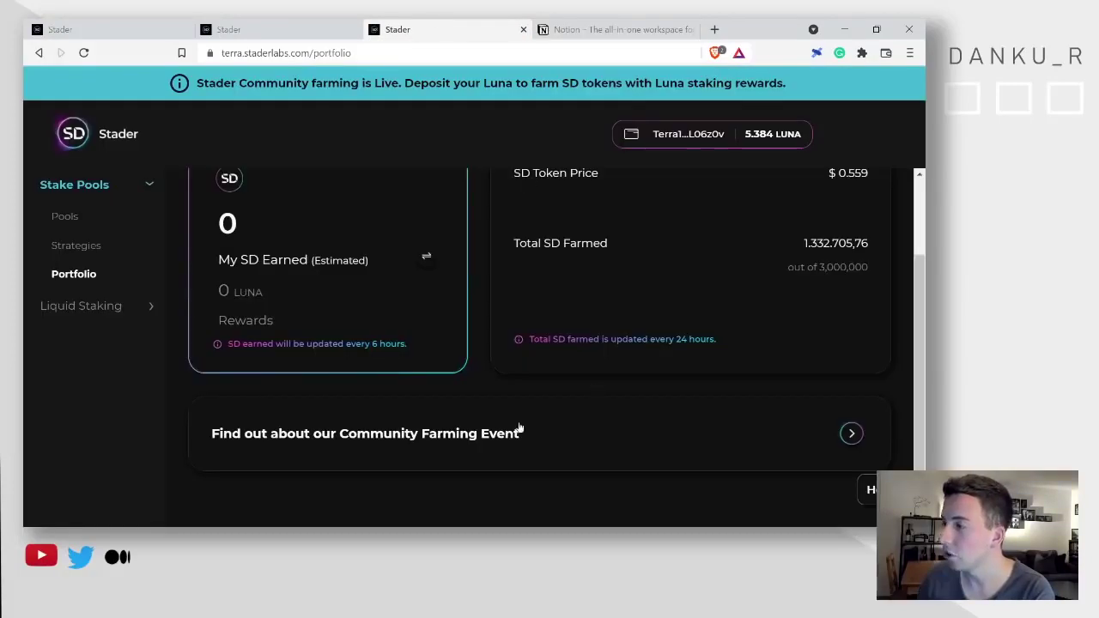
scroll(544, 427, up, 1)
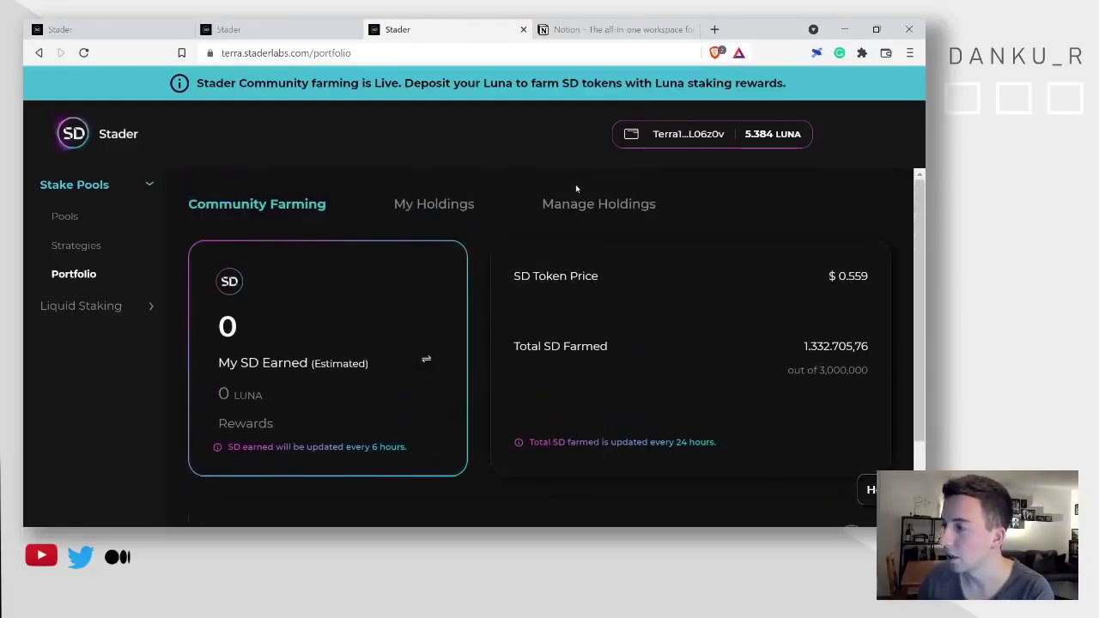
click(456, 214)
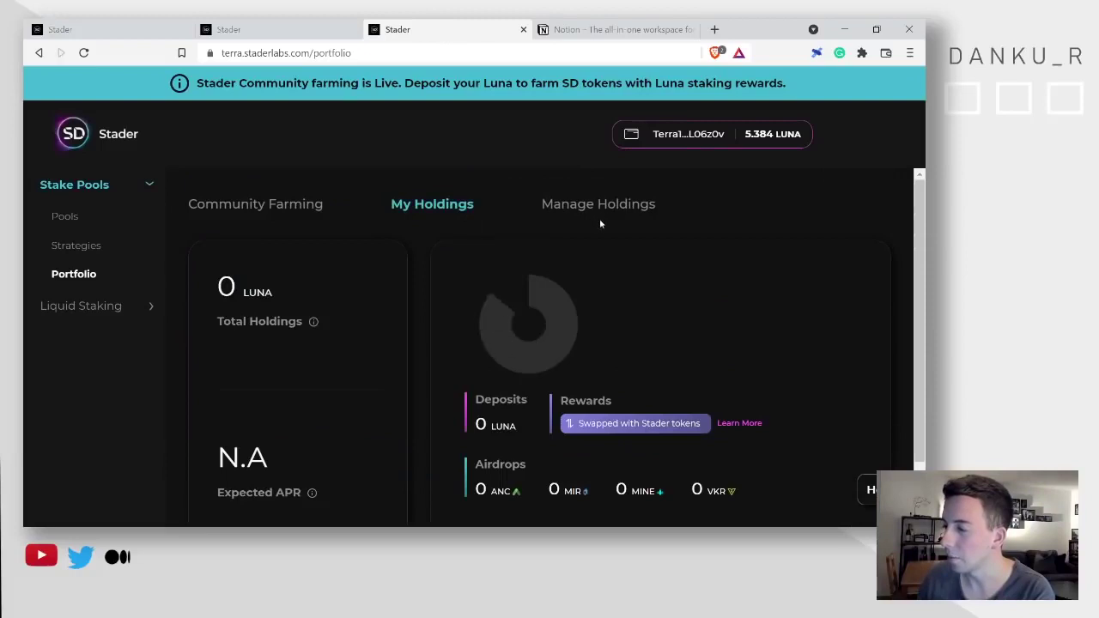
scroll(571, 446, down, 1)
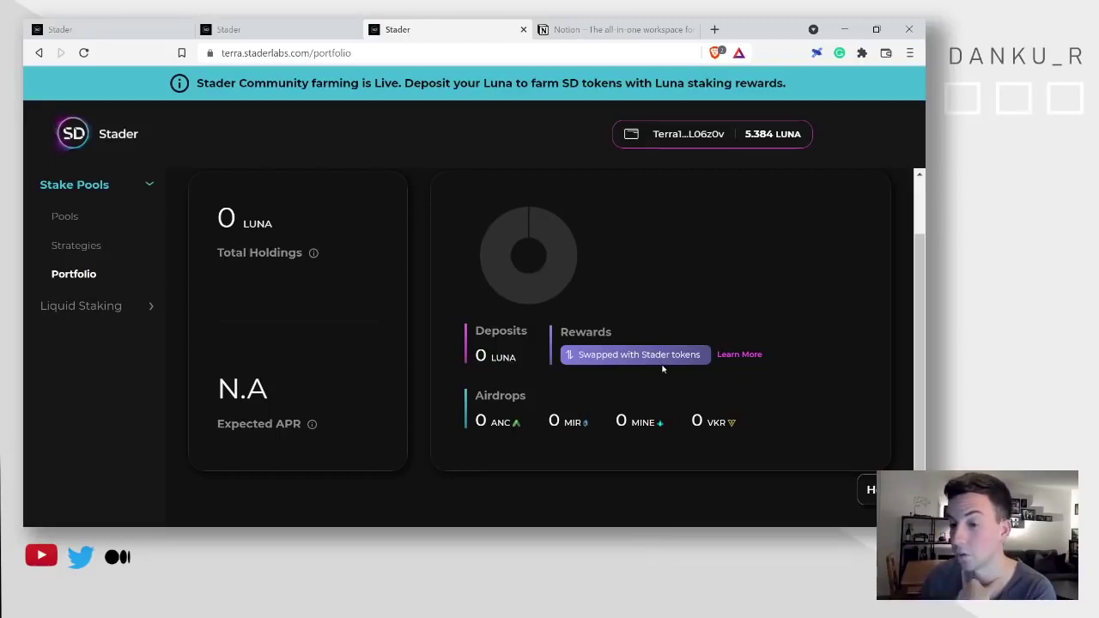
Step: Open the Liquid Staking pools page and check the LunaX balance, APY and TVL
click(90, 311)
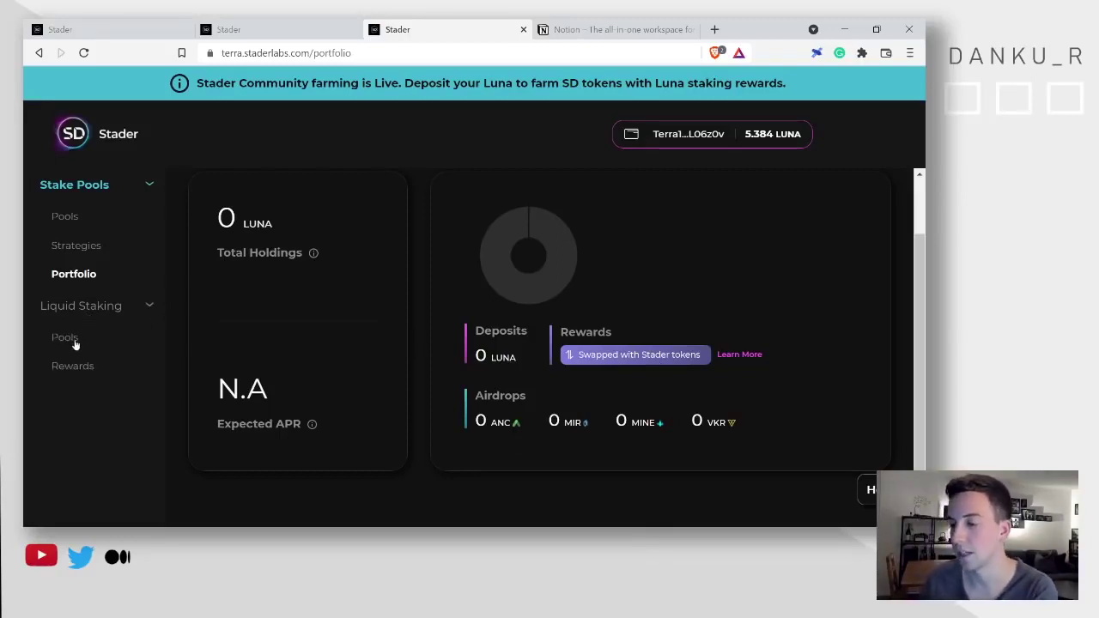
click(75, 341)
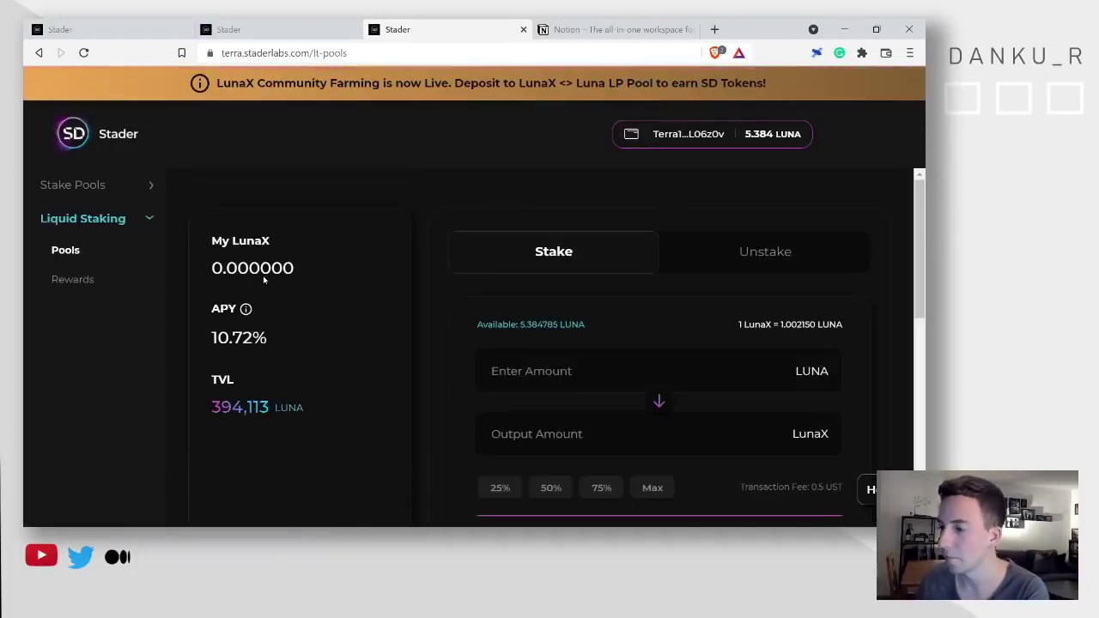
drag(233, 346, 294, 409)
click(296, 417)
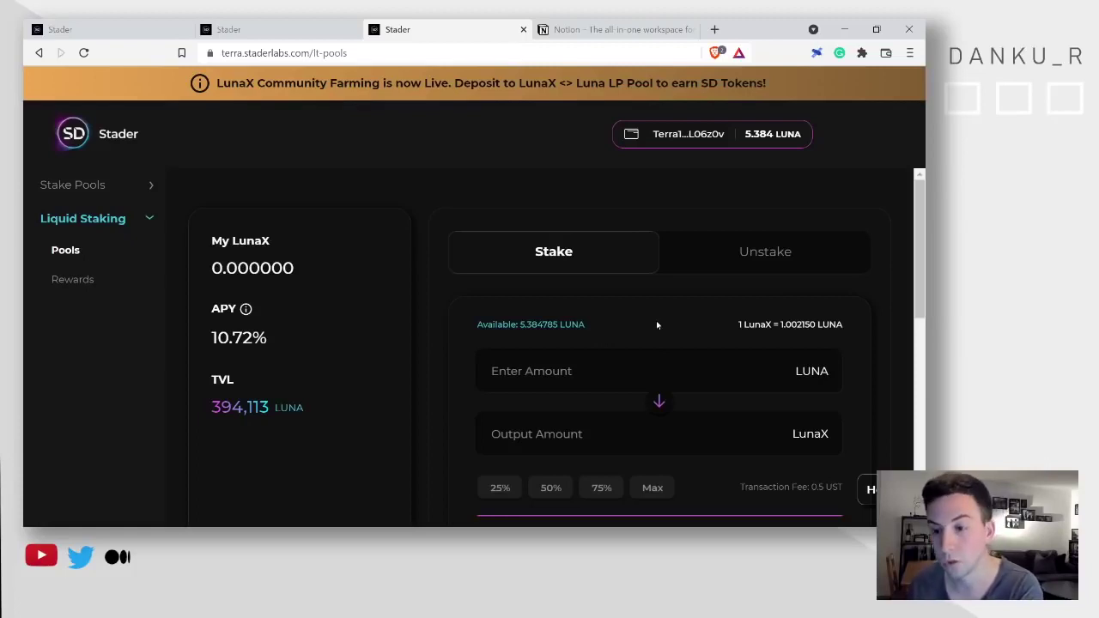
Step: Enter 2.5 LUNA as the liquid staking amount and inspect the resulting LunaX output amount
scroll(656, 322, down, 1)
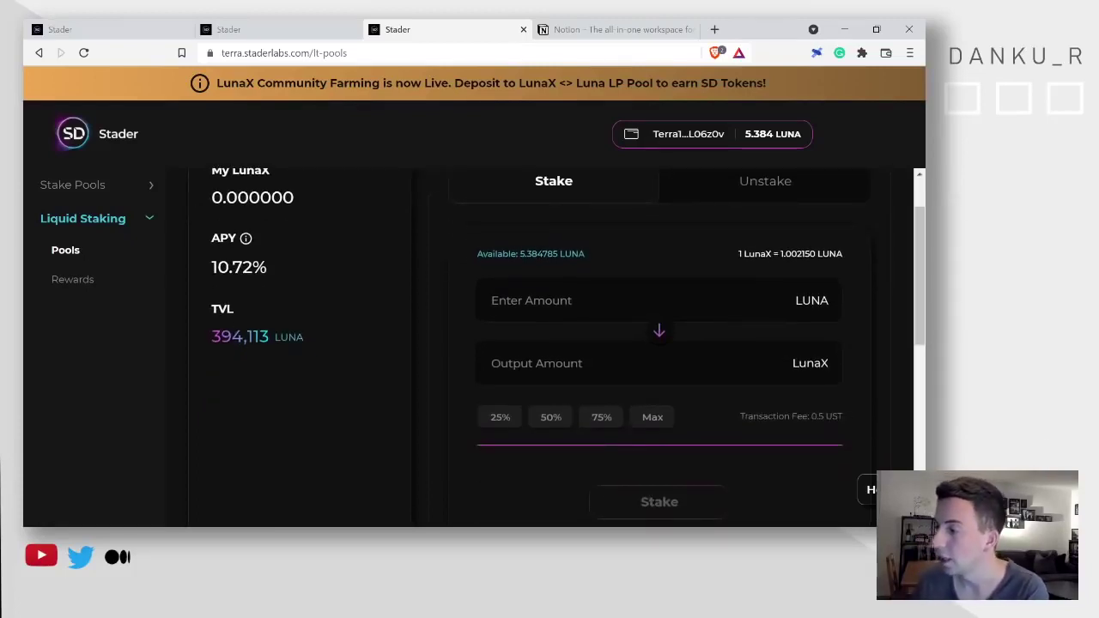
click(618, 302)
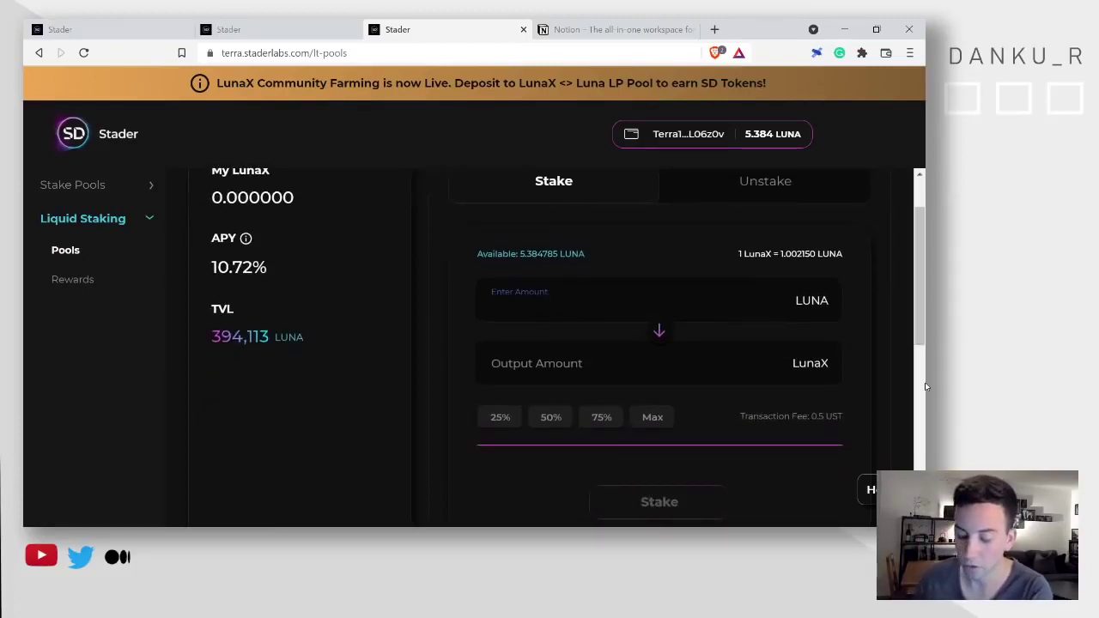
text(2.5)
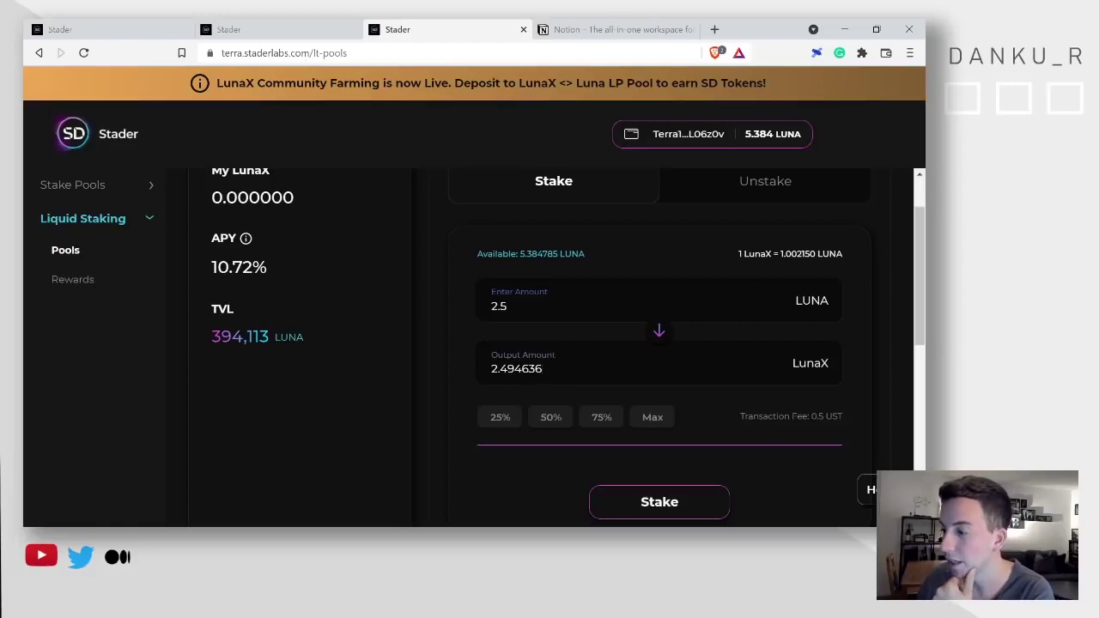
double_click(516, 368)
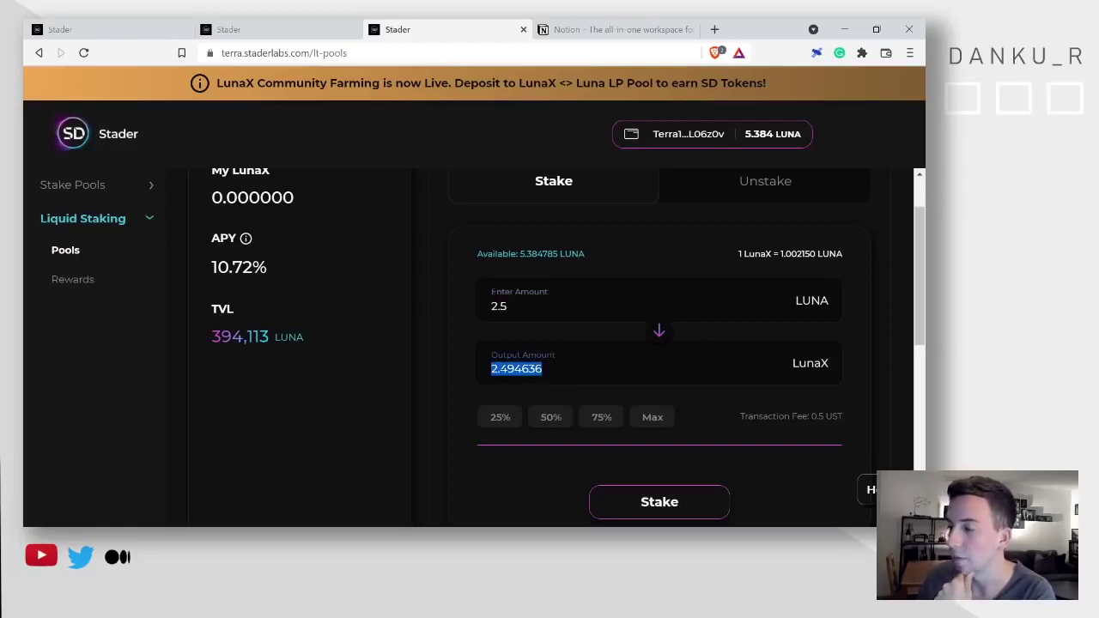
click(495, 368)
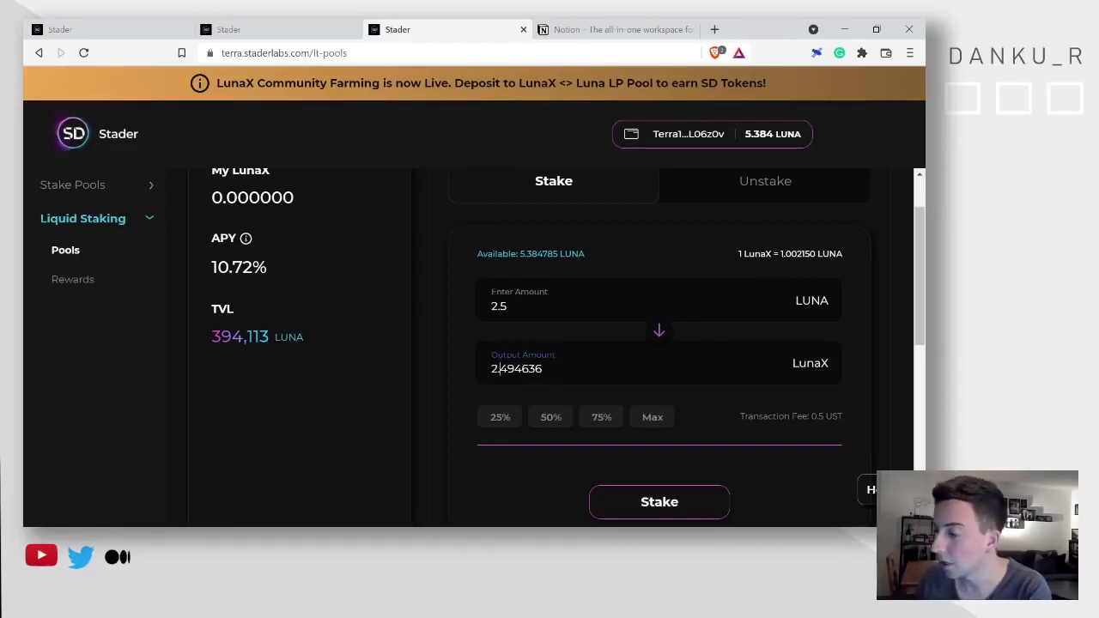
Step: Set the liquid staking amount to 2 LUNA and submit the stake
drag(513, 307, 471, 306)
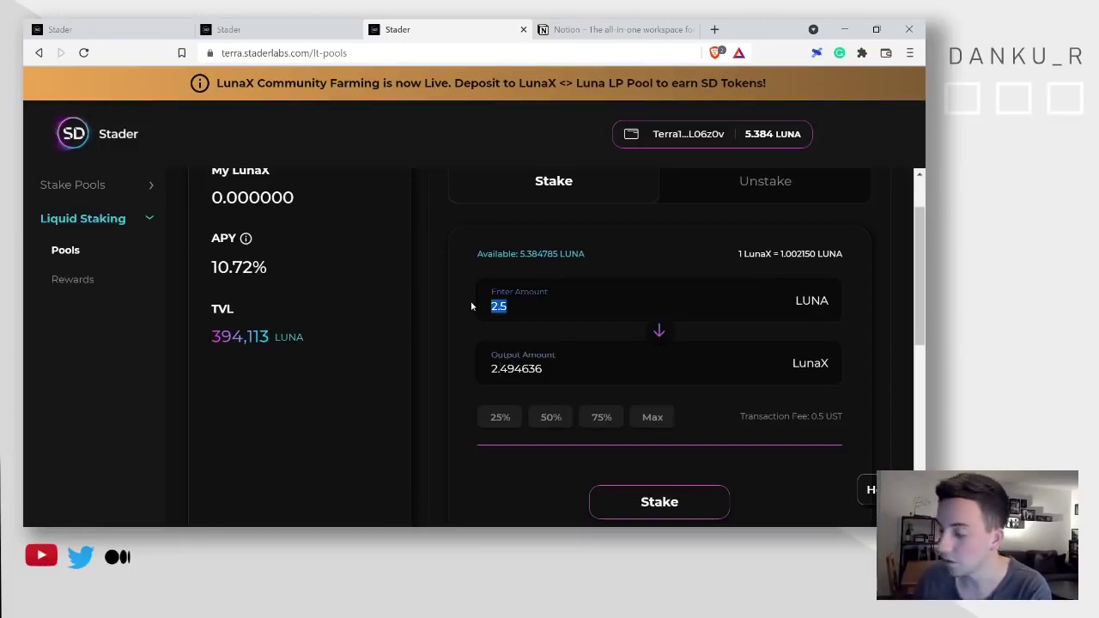
text(2)
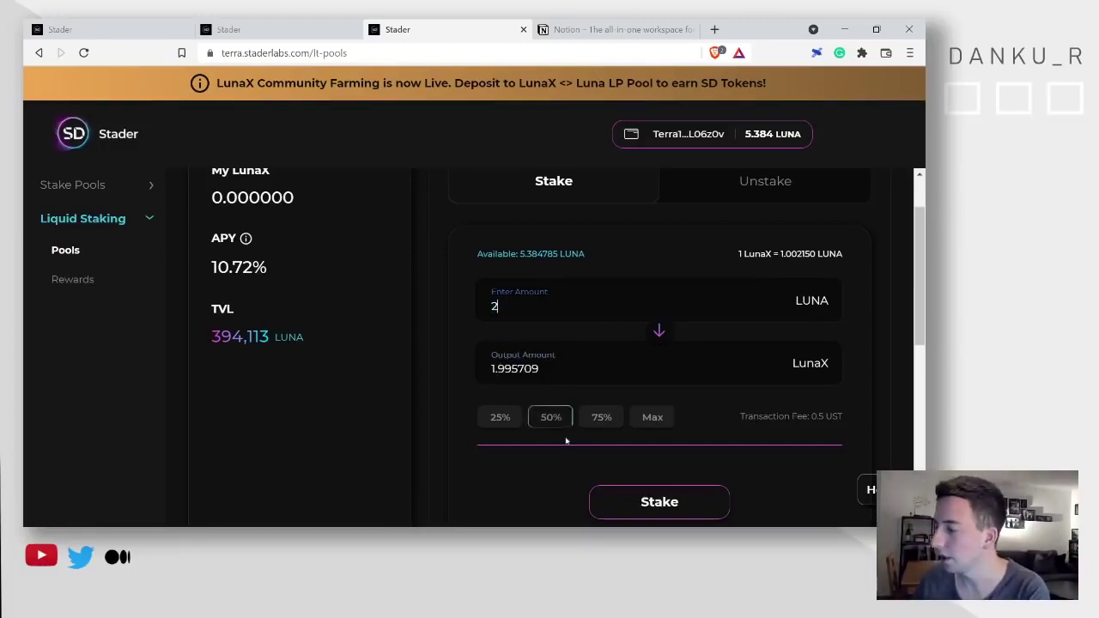
click(649, 505)
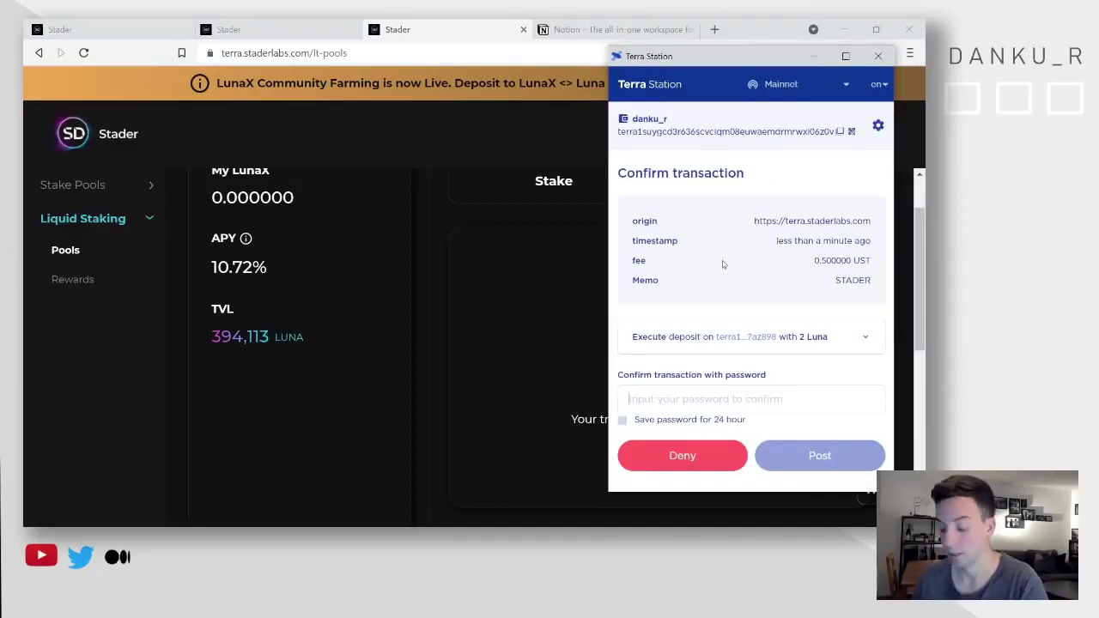
Step: Confirm the 2 LUNA deposit in Terra Station with the wallet password, saving it for 24 hours, and finish the staking dialog
click(749, 410)
key(ctrl+v)
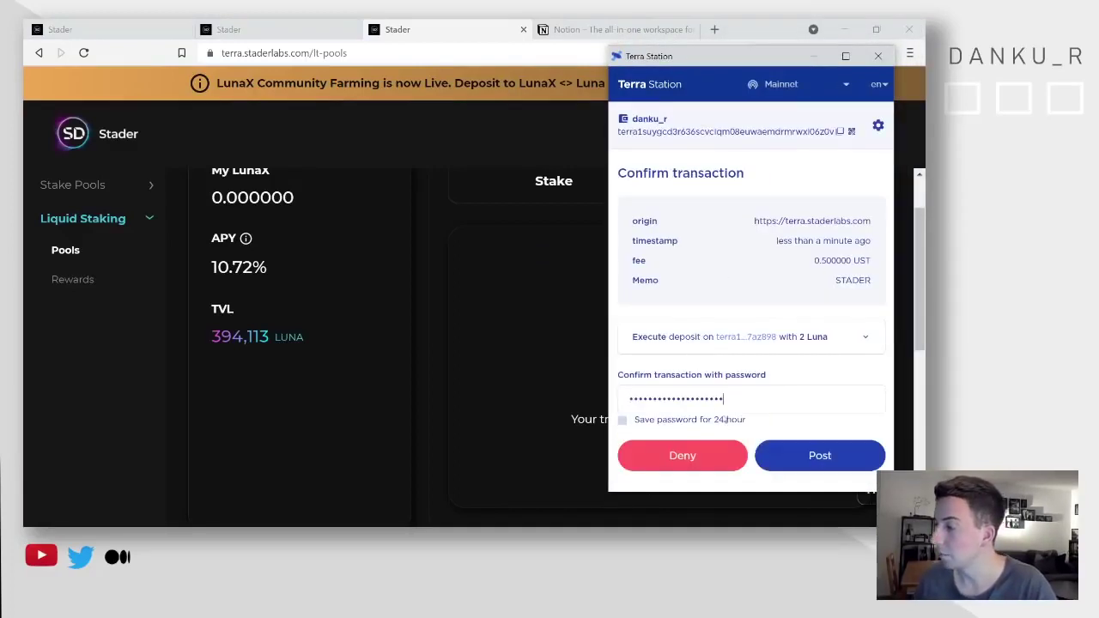
click(622, 420)
click(820, 456)
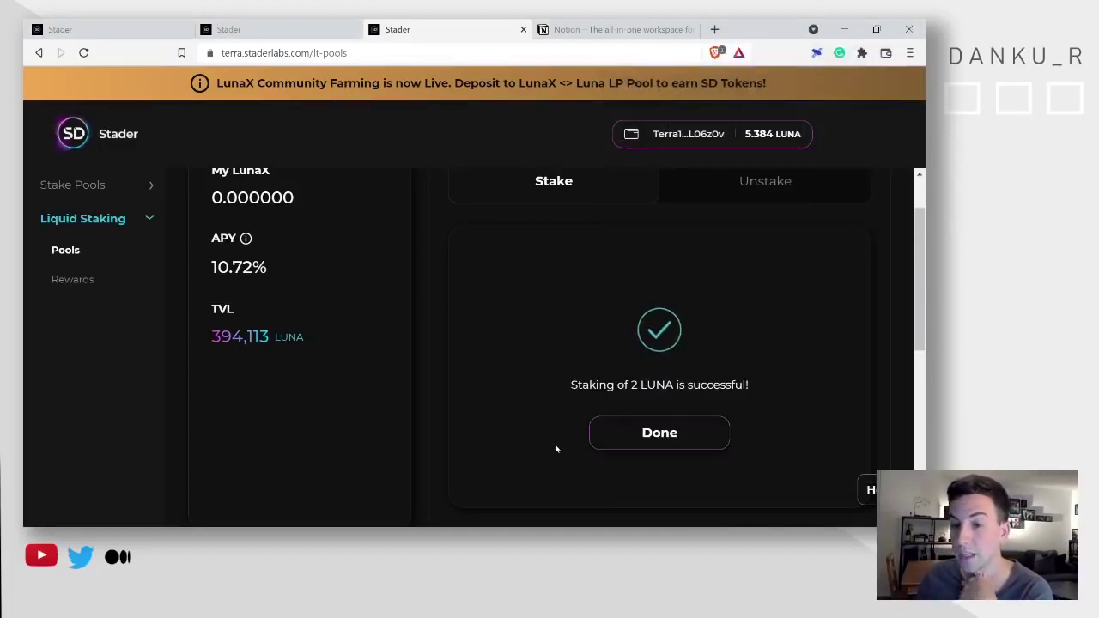
click(668, 437)
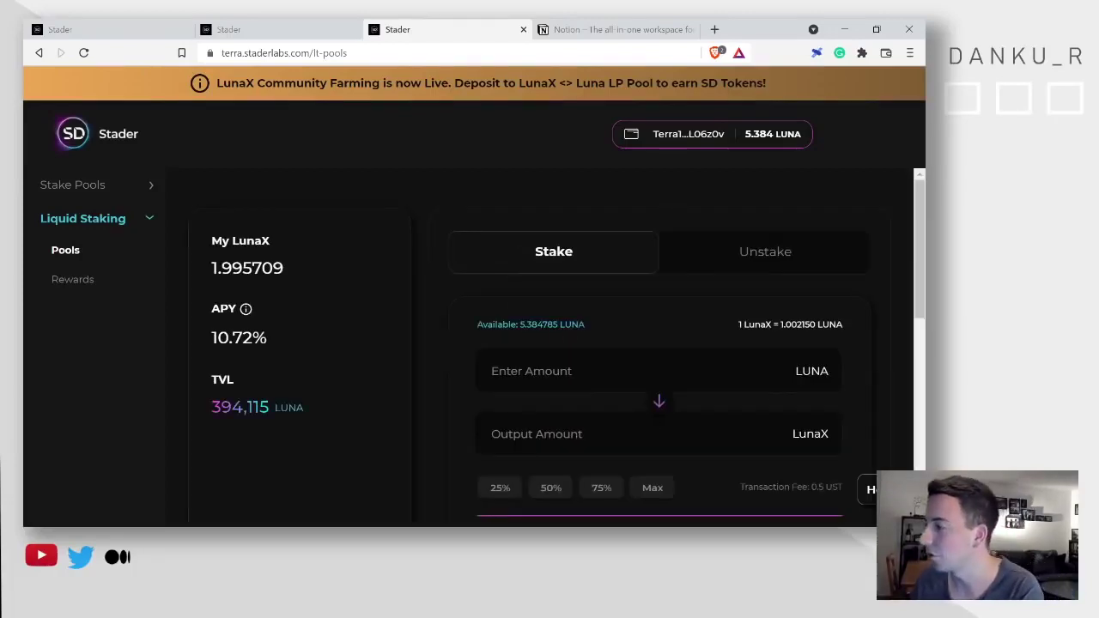
scroll(860, 306, down, 5)
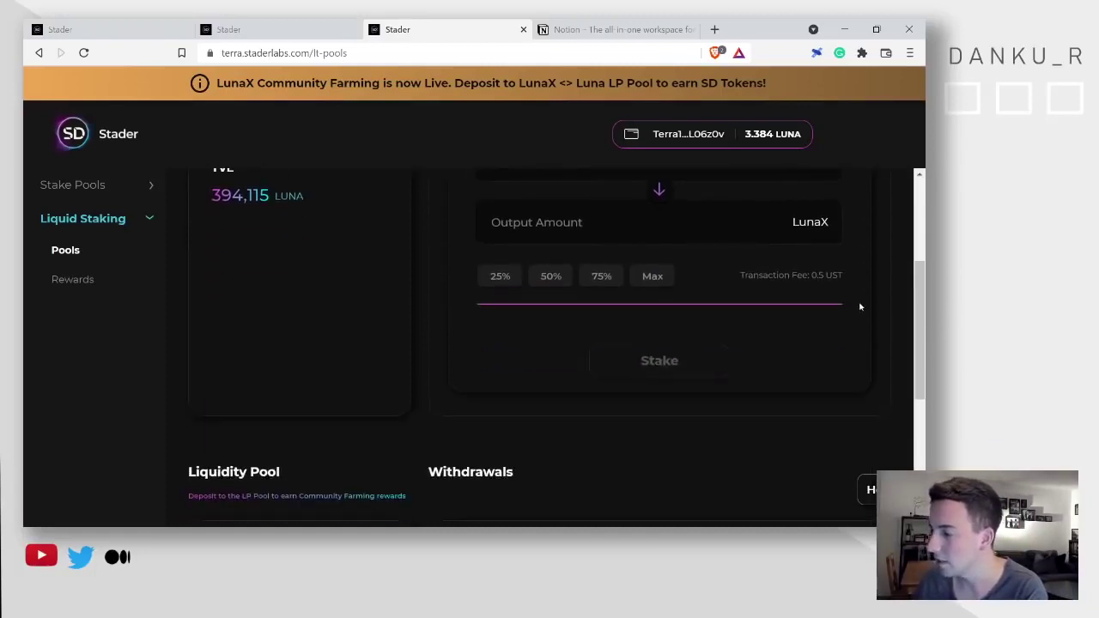
scroll(860, 307, up, 3)
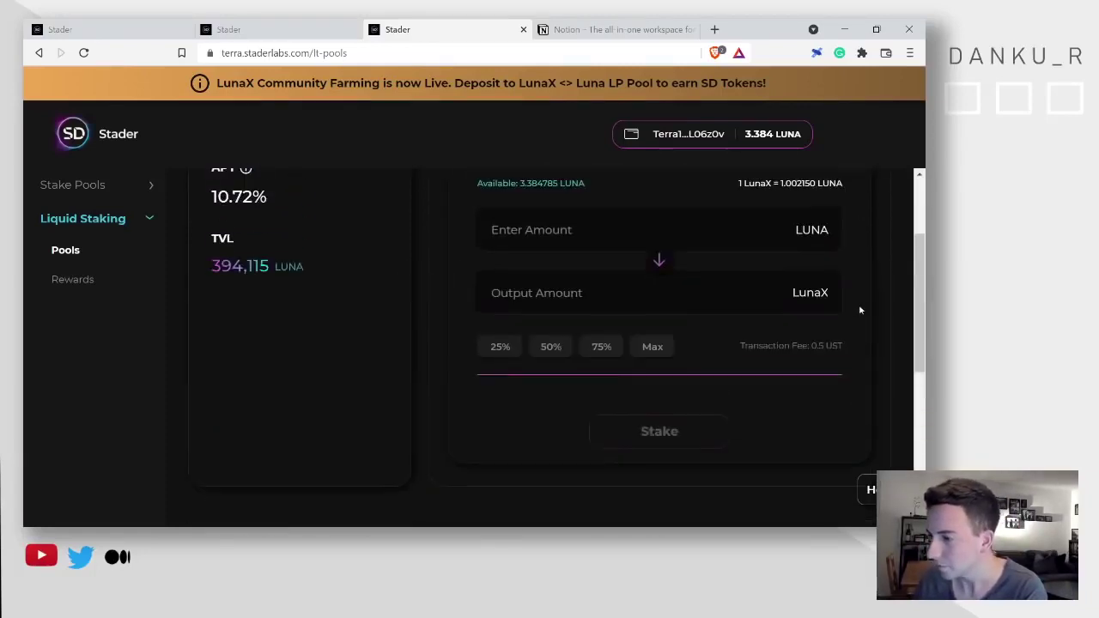
Step: Add the LunaX token to the Terra Station wallet by searching for "lunax", and check the token balances
click(818, 54)
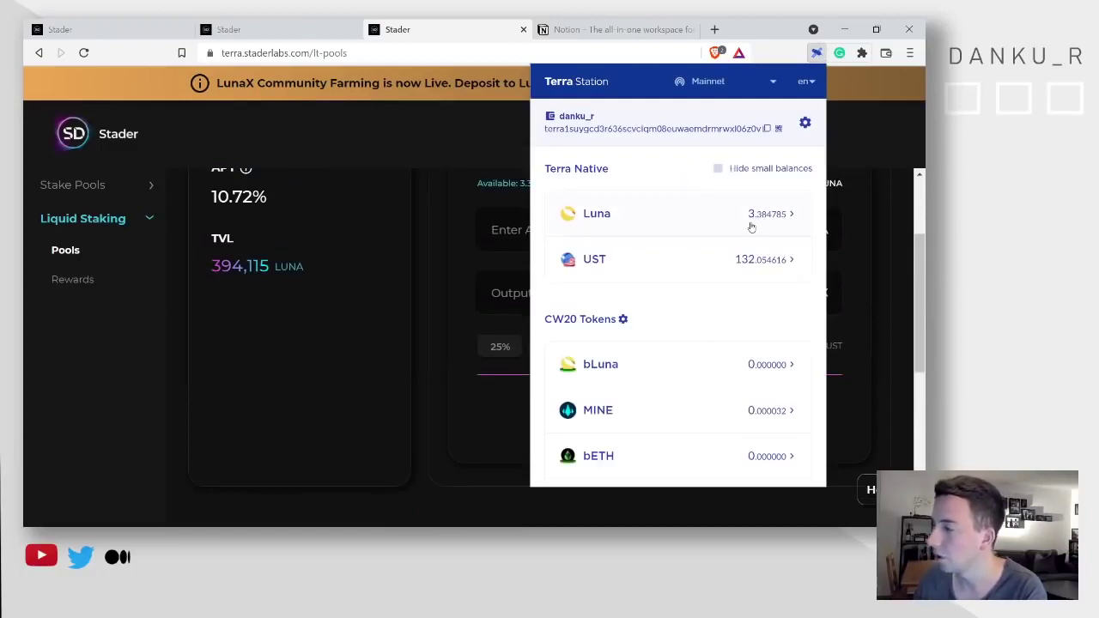
scroll(731, 272, down, 5)
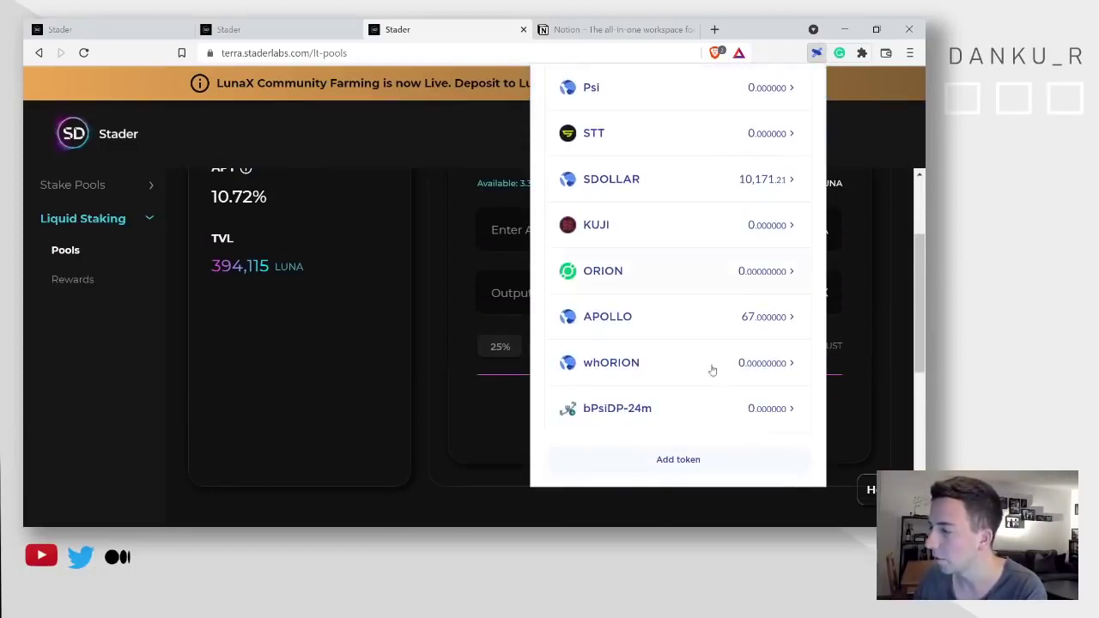
click(667, 468)
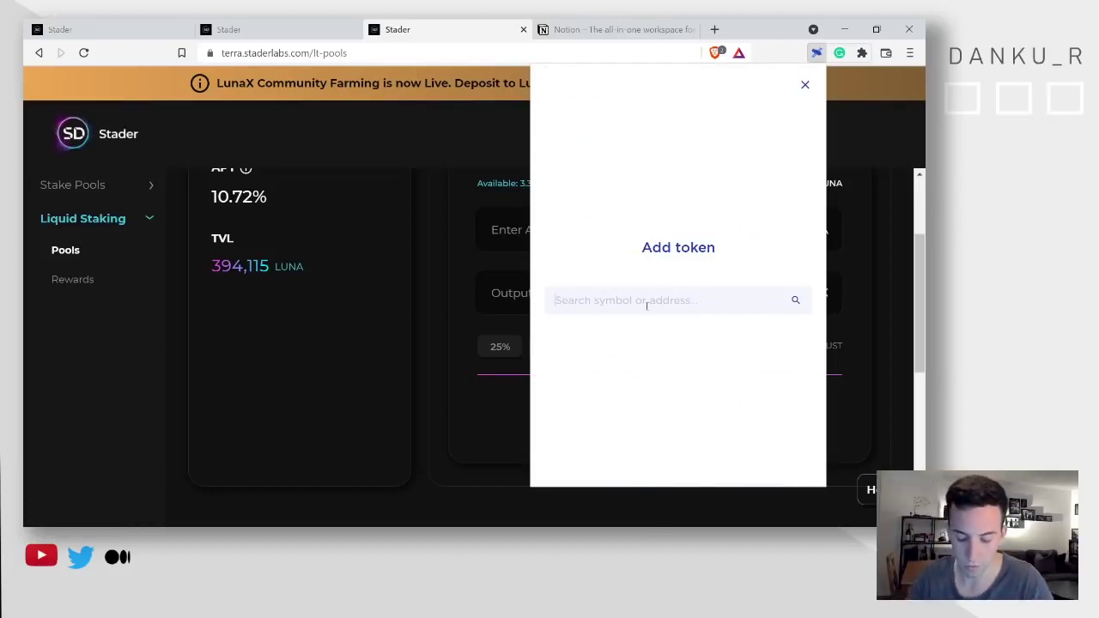
text(lunax)
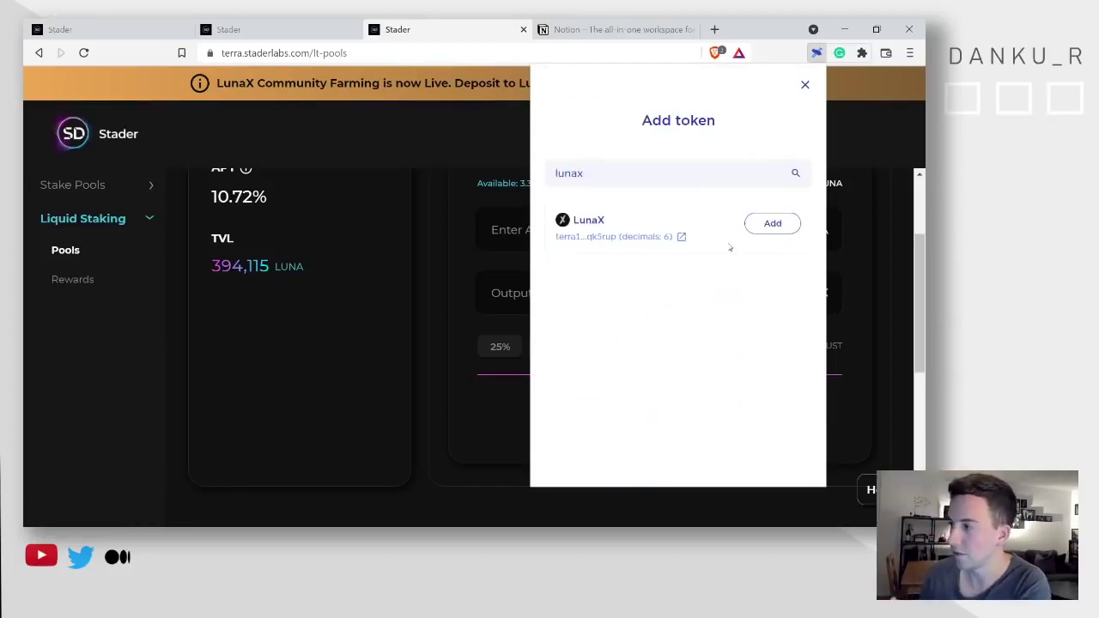
click(772, 233)
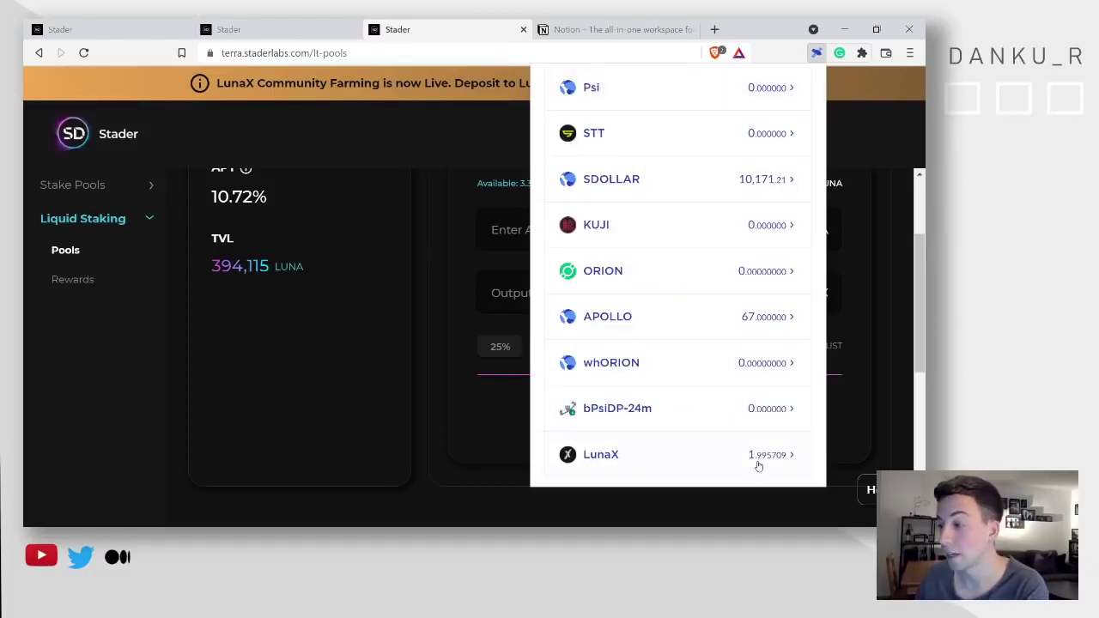
scroll(694, 418, up, 10)
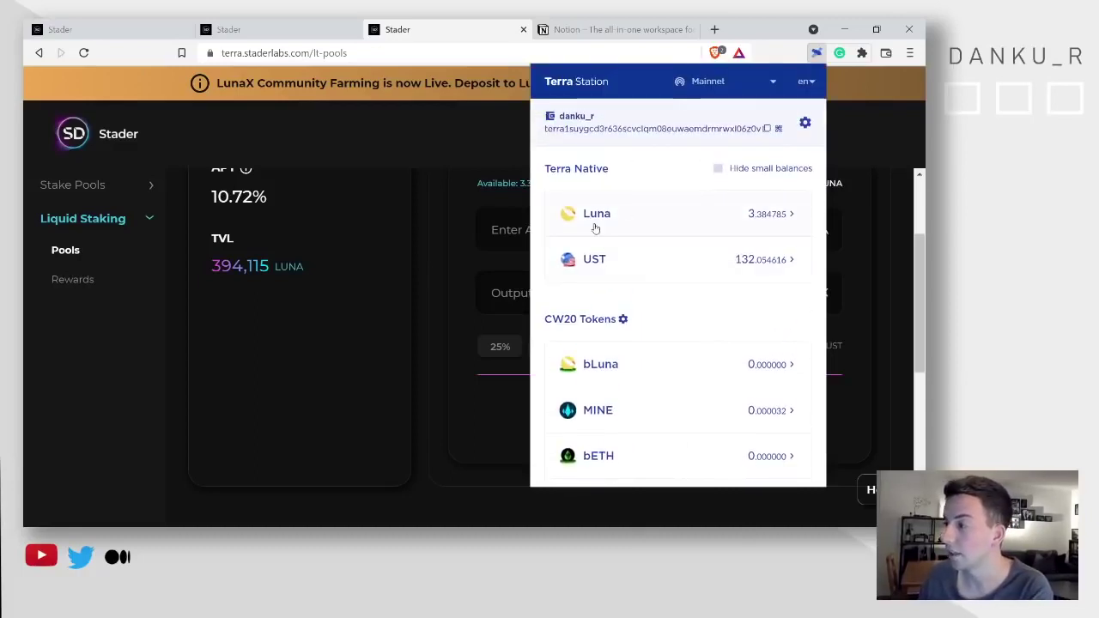
click(377, 413)
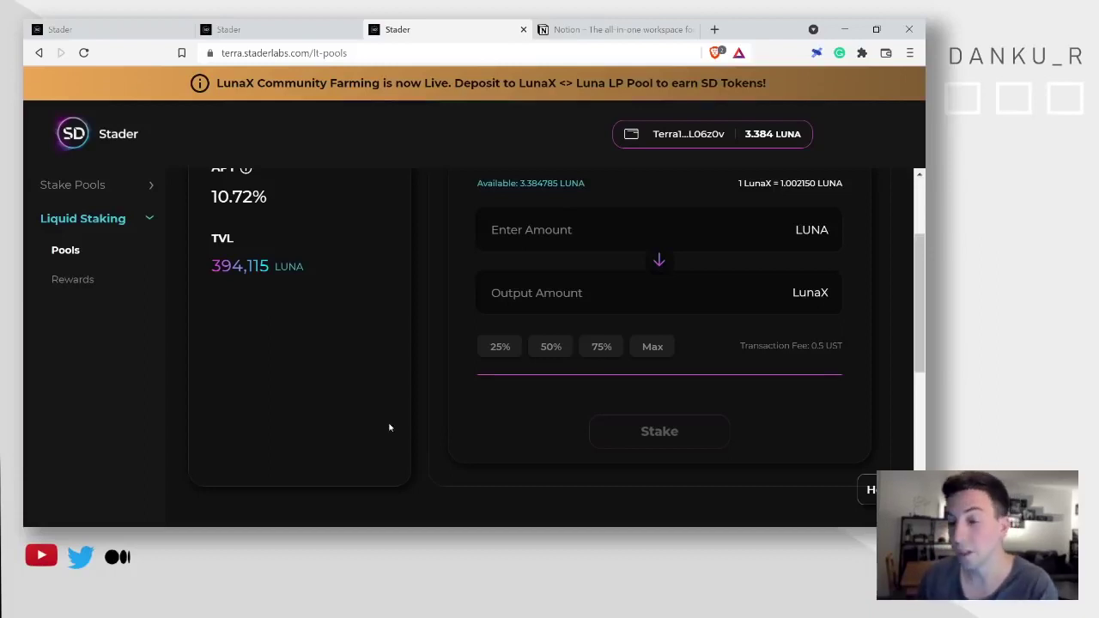
Step: Check the LunaX balance and APY on the Liquid Staking pools page
scroll(369, 377, up, 3)
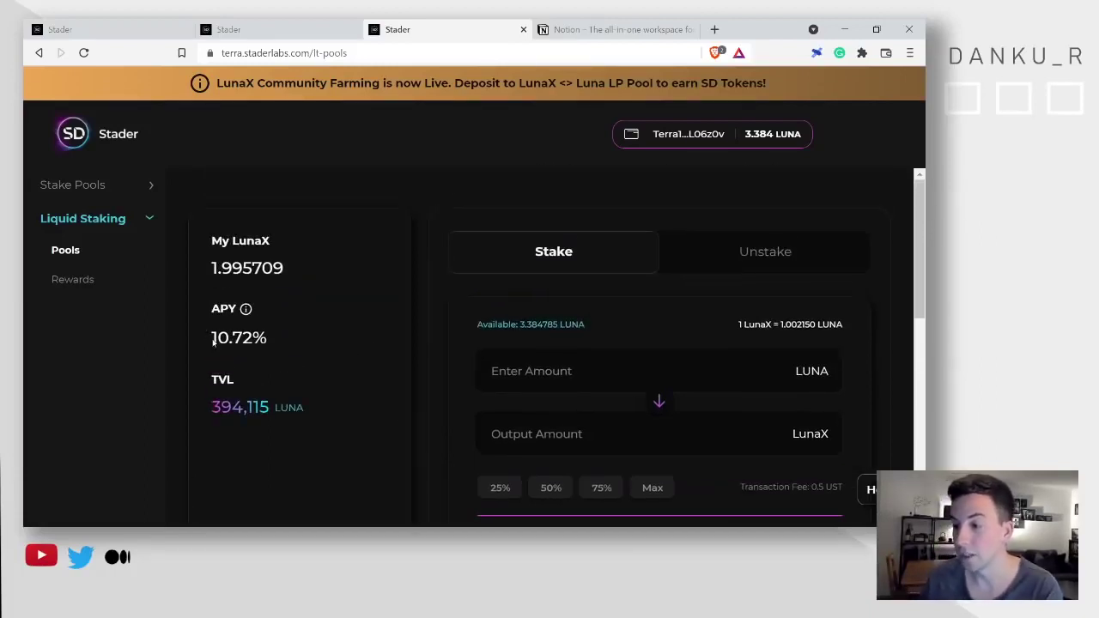
drag(217, 340, 271, 341)
click(271, 341)
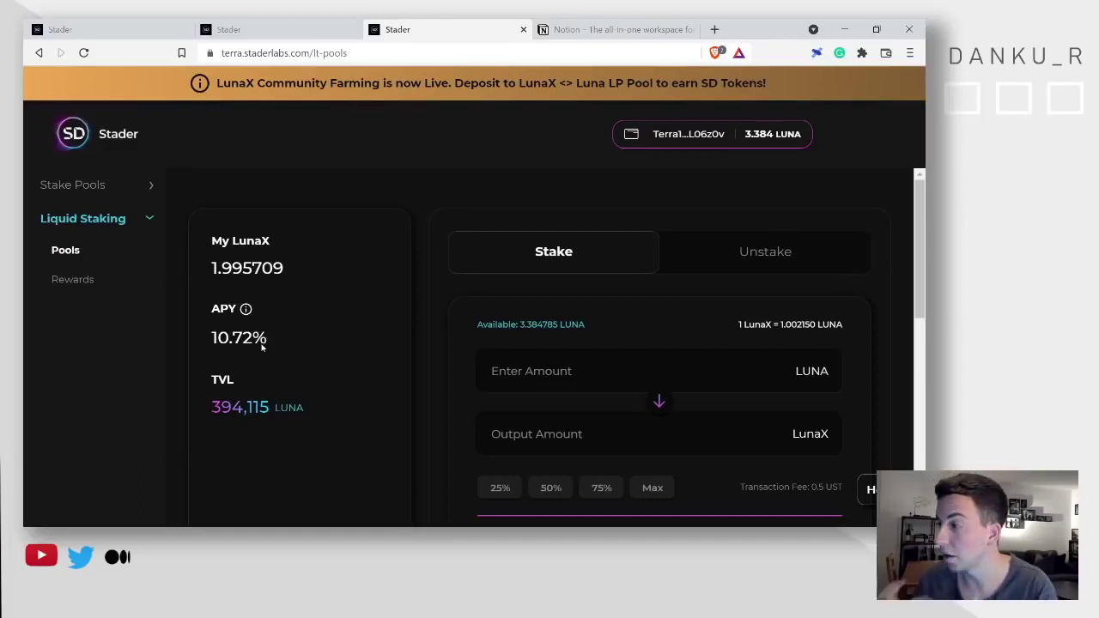
Step: Open the add-liquidity page for the LunaX-LUNA pool on Terraswap and choose LunaX as the second asset beside Luna
scroll(265, 347, down, 5)
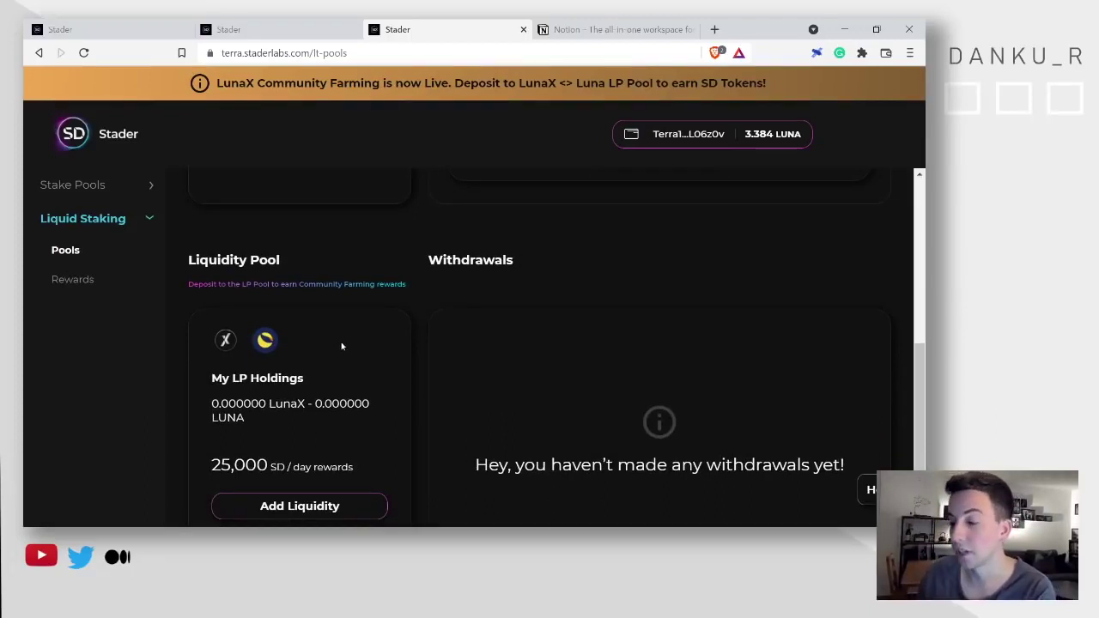
scroll(369, 331, down, 1)
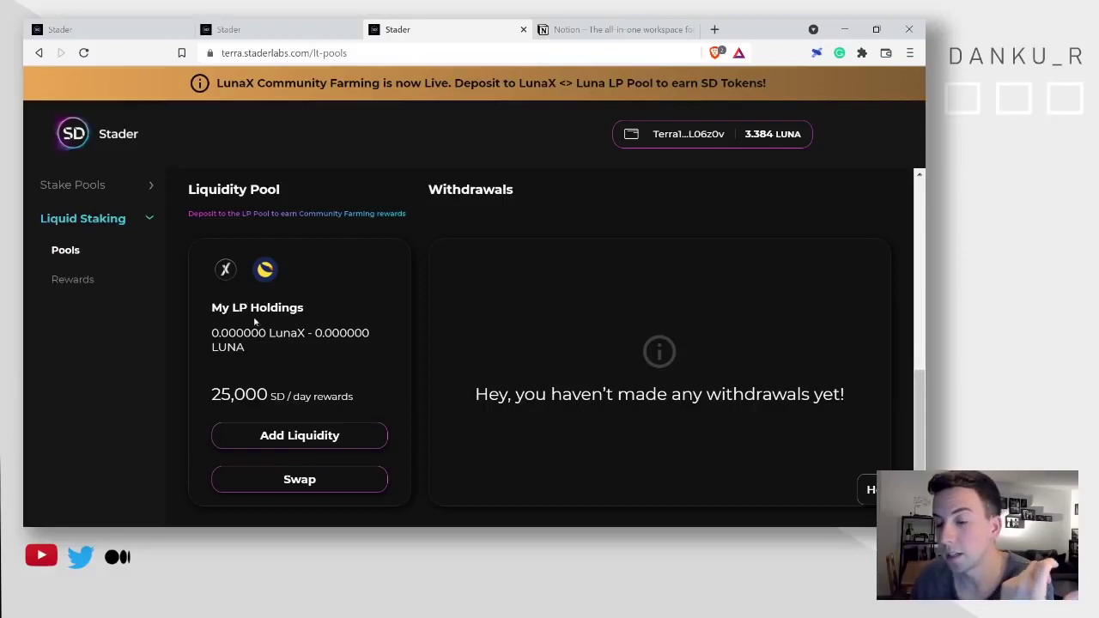
click(308, 445)
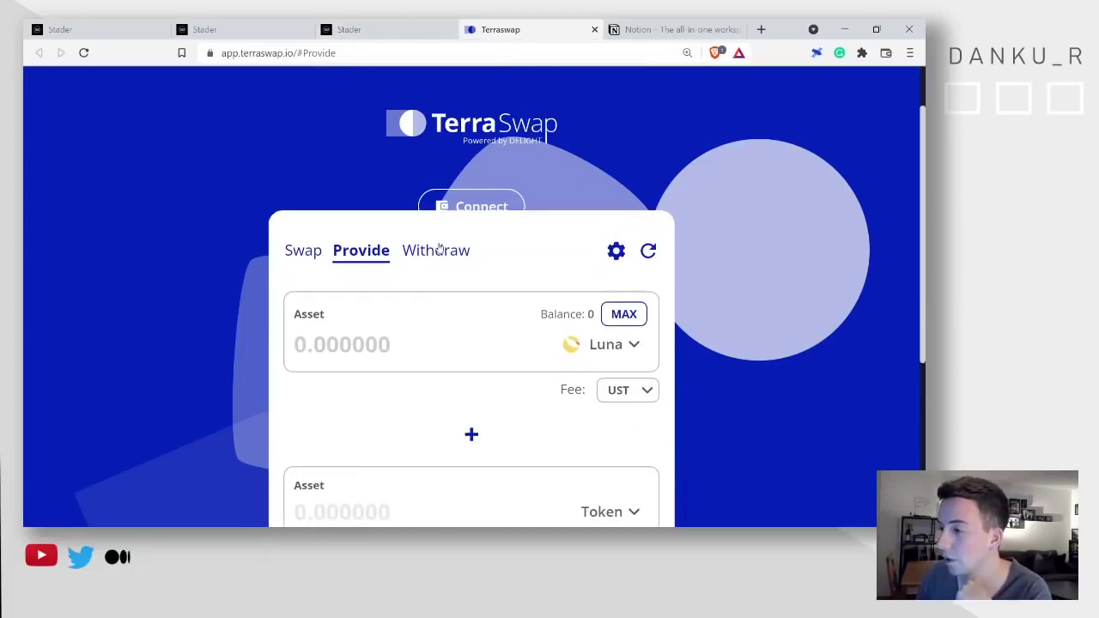
scroll(441, 307, down, 1)
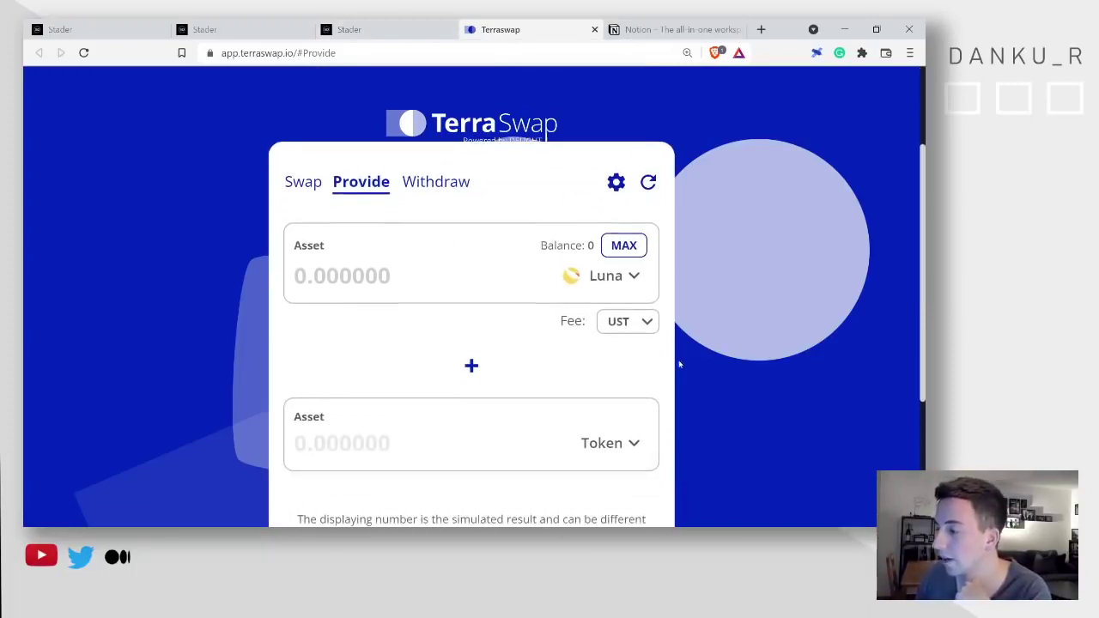
click(598, 440)
text(luna)
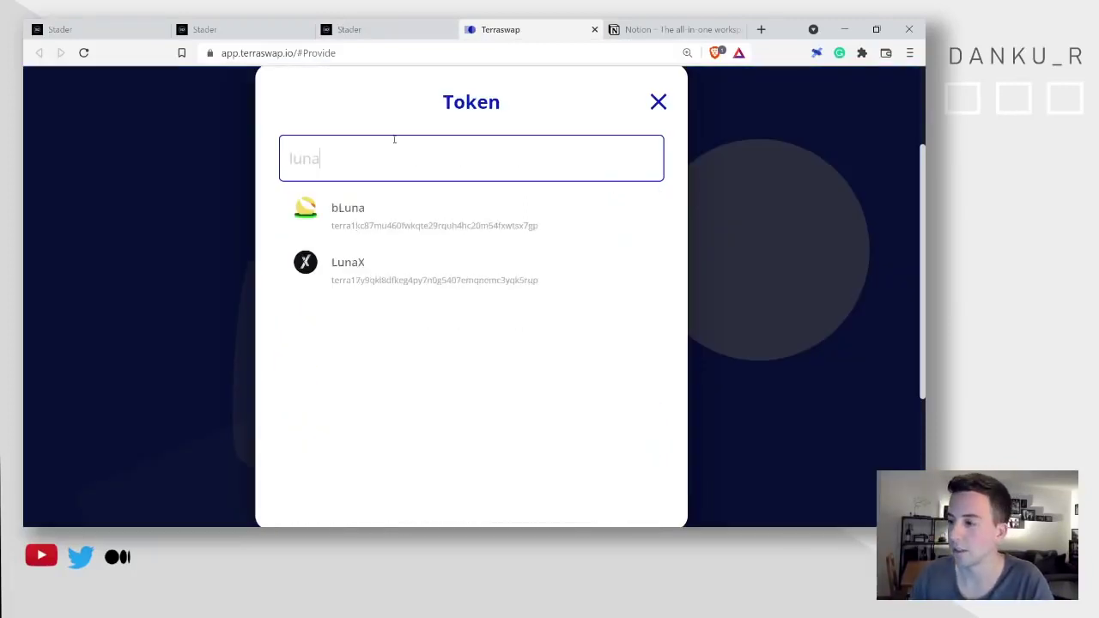
click(370, 290)
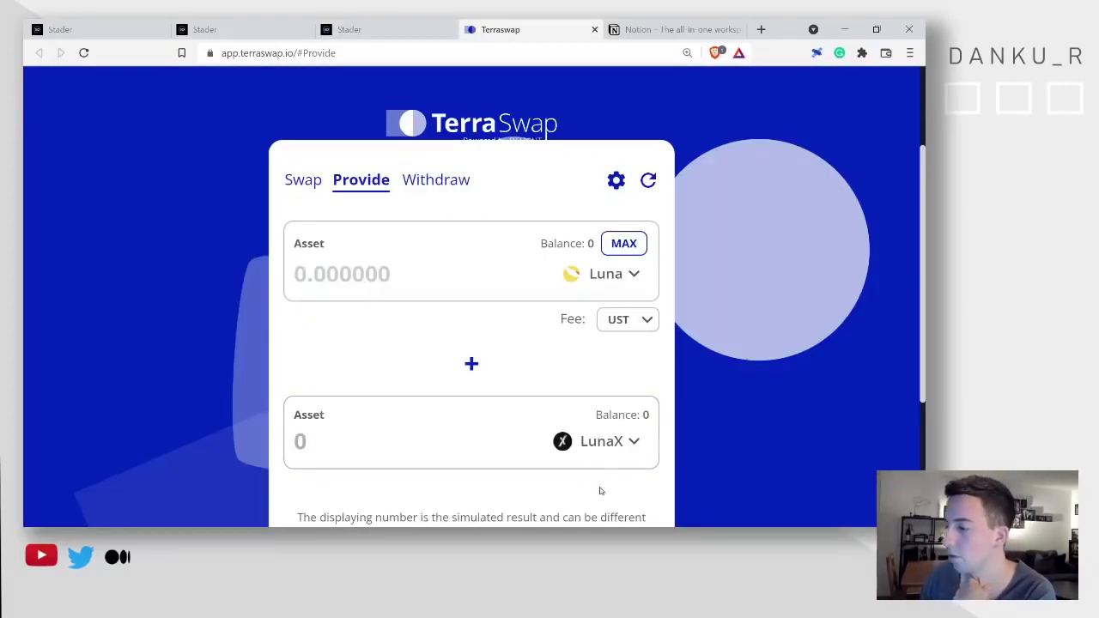
Step: Connect the Terra wallet to Terraswap and check the available Luna and LunaX balances
click(345, 276)
scroll(634, 365, down, 1)
scroll(627, 339, up, 3)
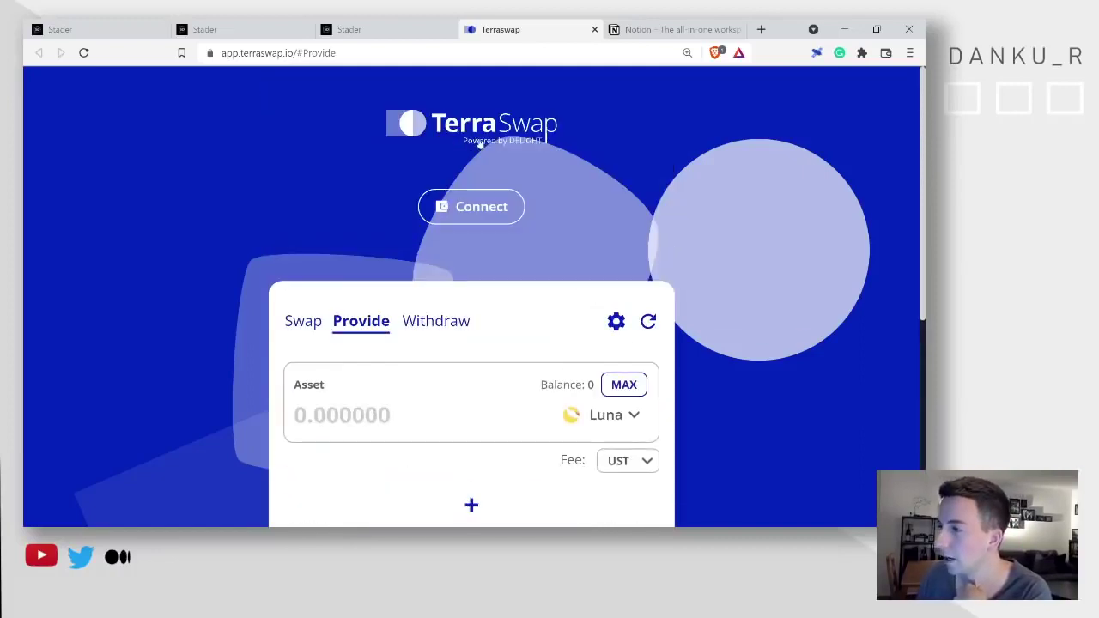
click(449, 210)
click(450, 215)
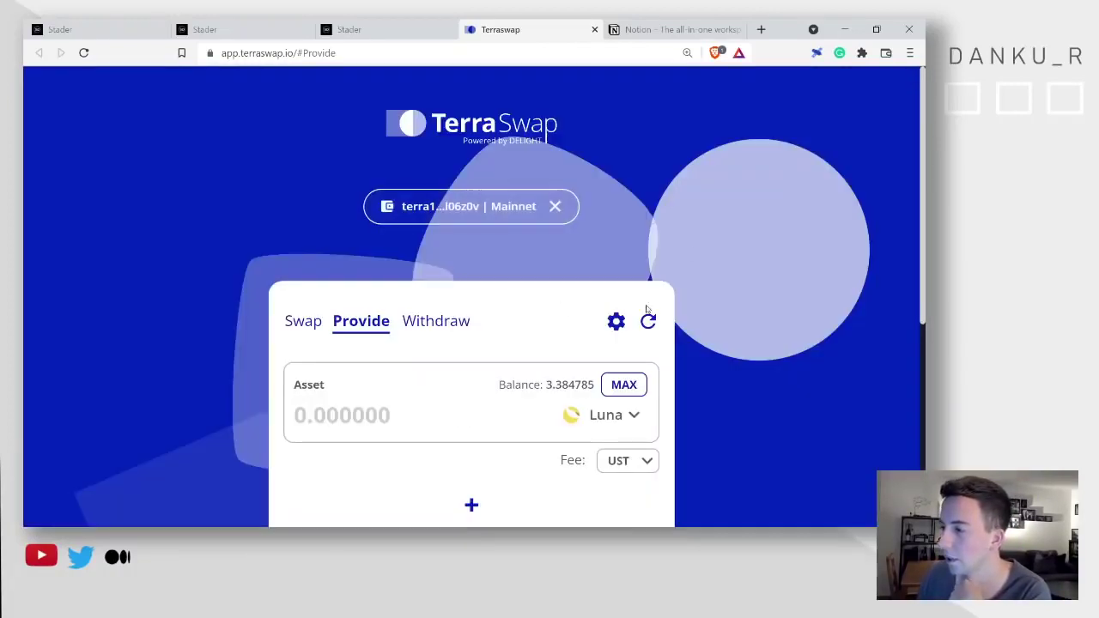
scroll(610, 180, down, 4)
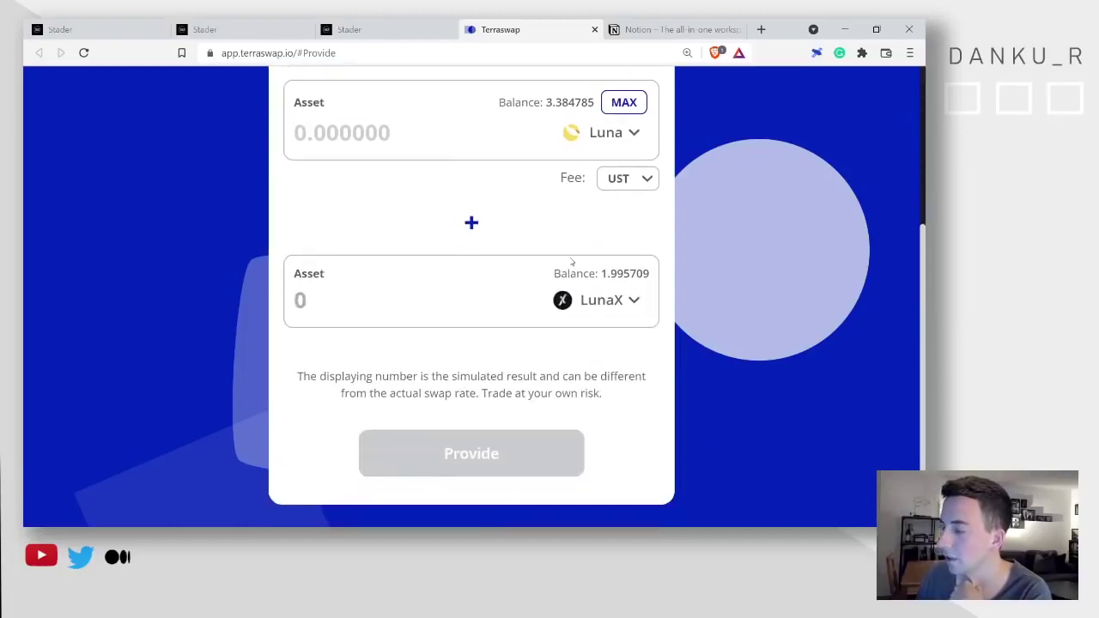
scroll(574, 273, up, 1)
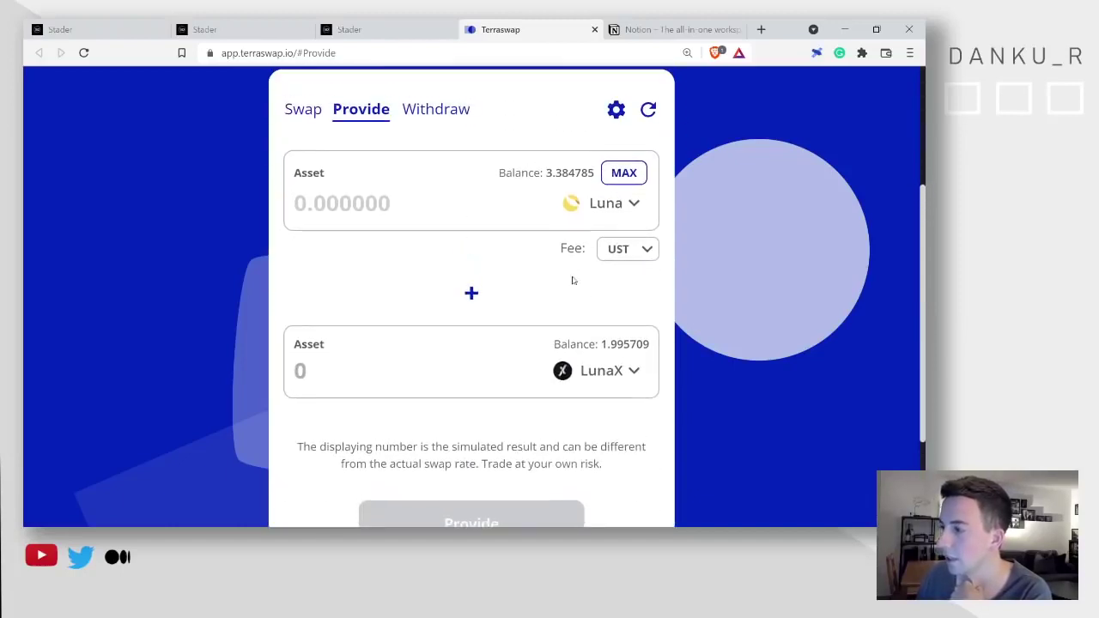
Step: Look at the tokens offered for the first asset, keep Luna, and try 2 as the amount to provide
click(598, 215)
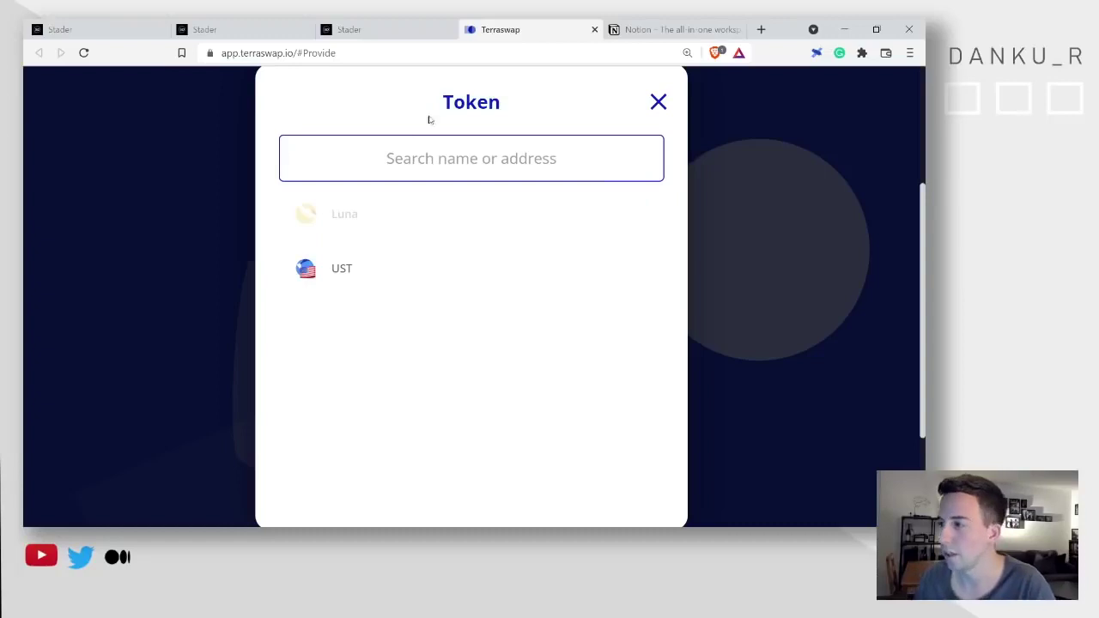
click(659, 103)
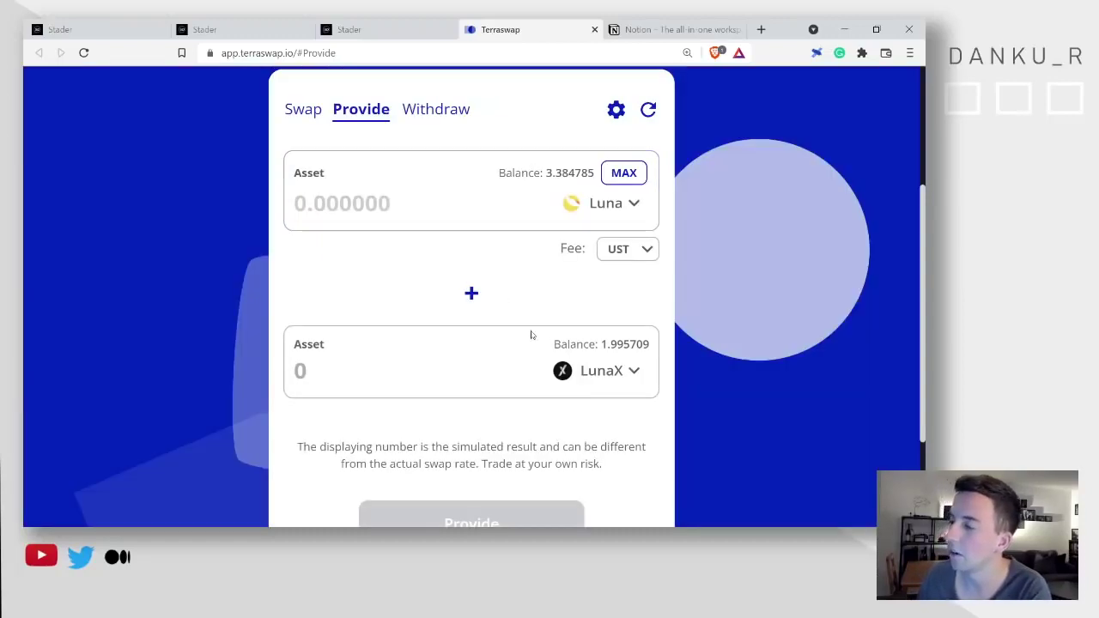
click(383, 212)
text(2)
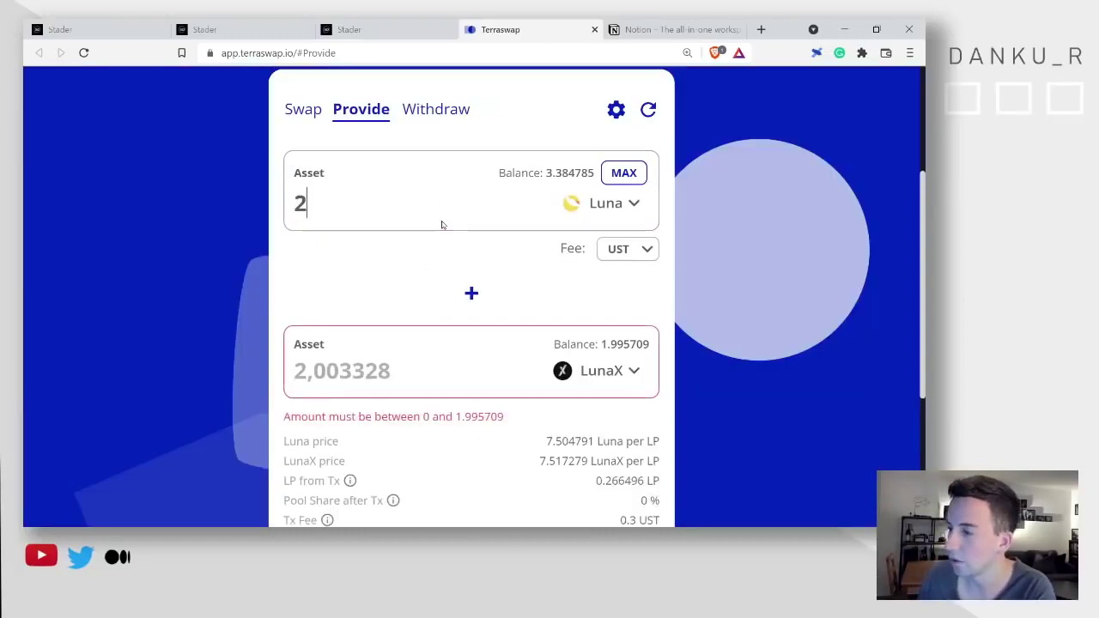
Step: Set the Luna amount to provide to 1.5
drag(345, 208, 243, 201)
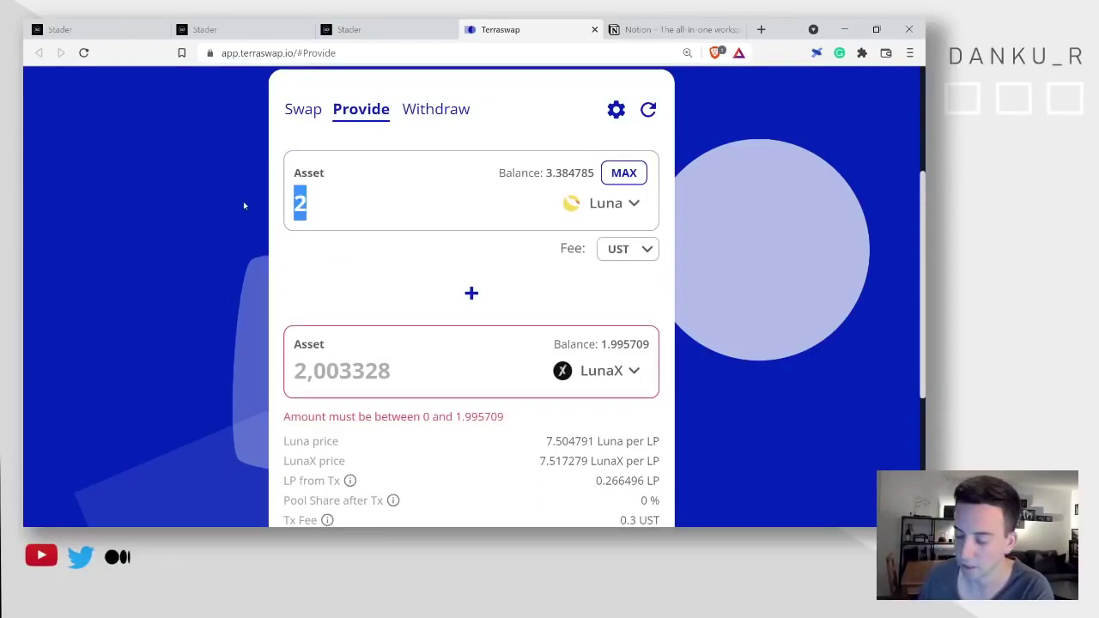
key(Right)
key(BackSpace)
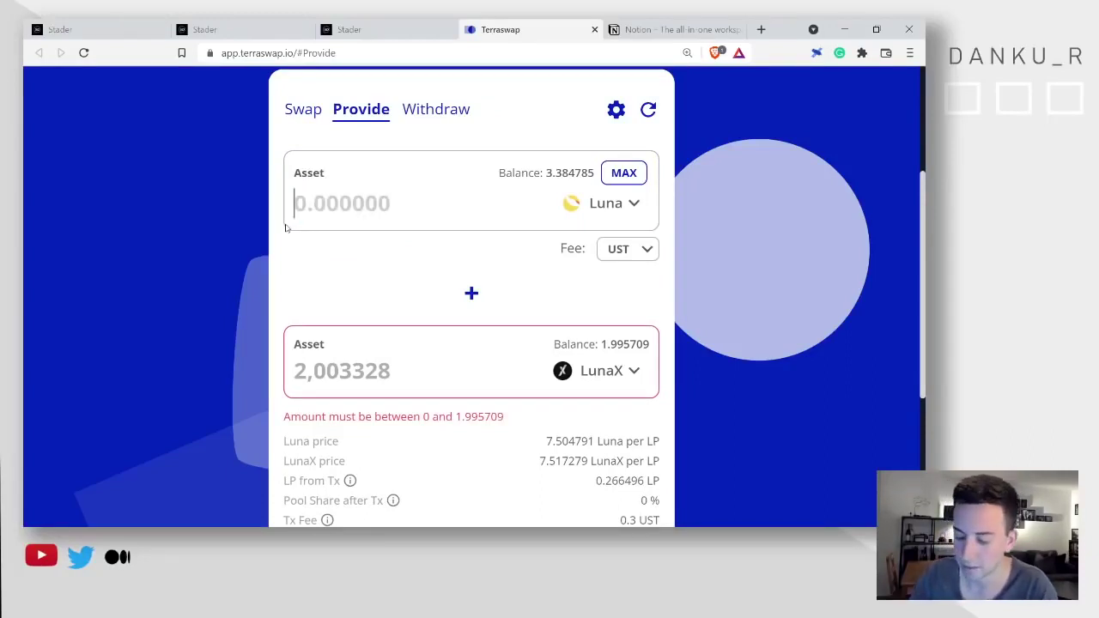
text(1.5)
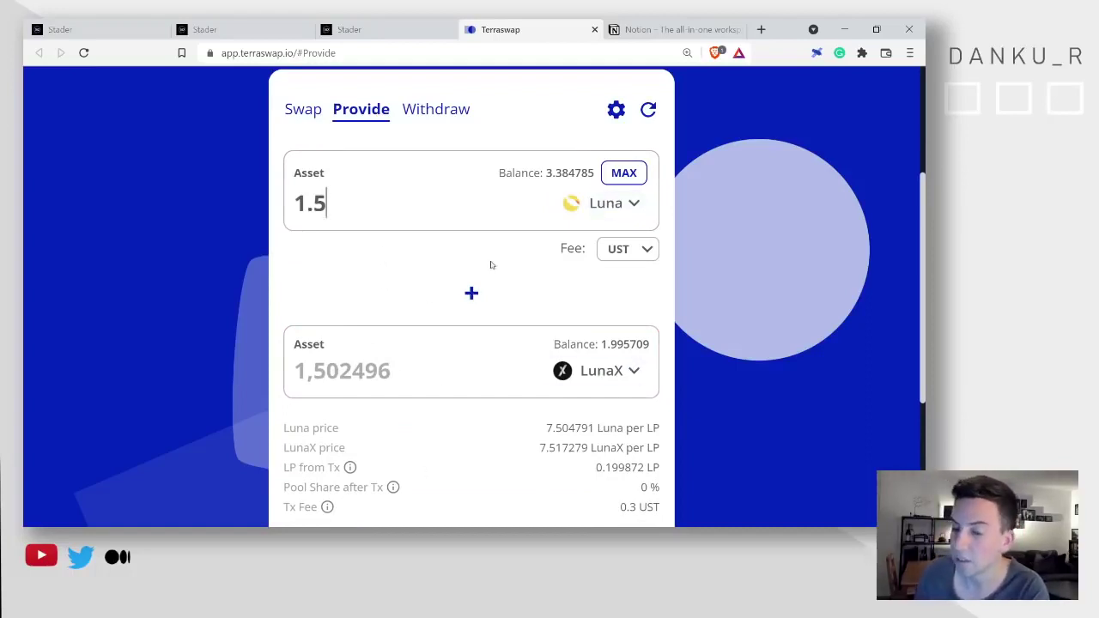
Step: Try KRT as the transaction fee currency and switch it back to UST
click(652, 249)
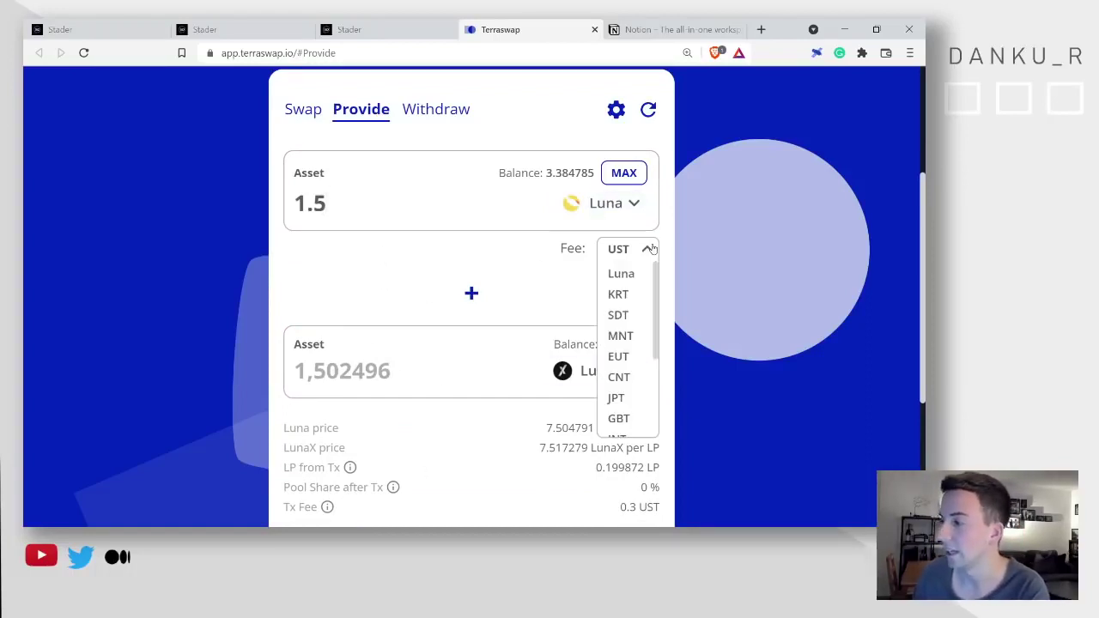
click(631, 293)
click(625, 249)
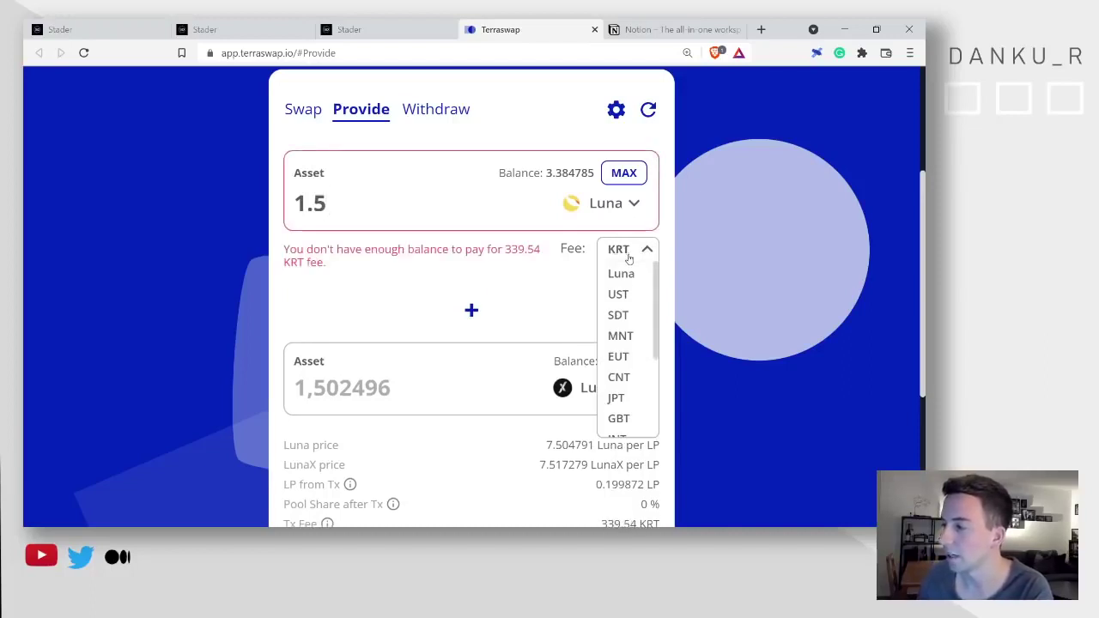
click(625, 294)
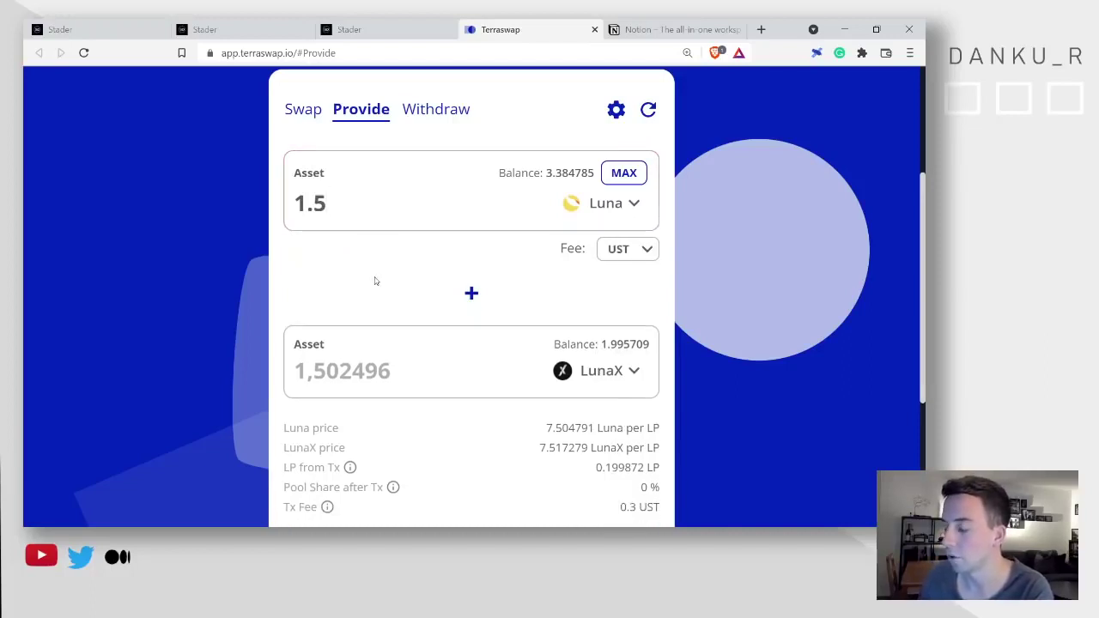
Step: Provide the 1.5 Luna with the matching LunaX as liquidity and post the transaction in Terra Station with the saved password
scroll(374, 280, down, 3)
click(427, 403)
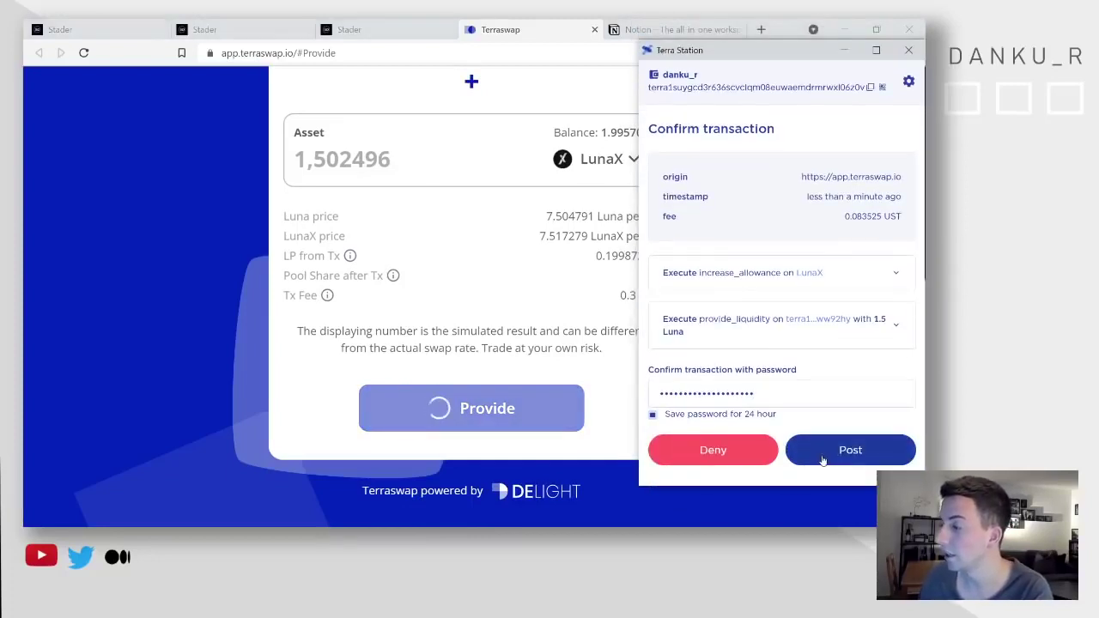
click(824, 460)
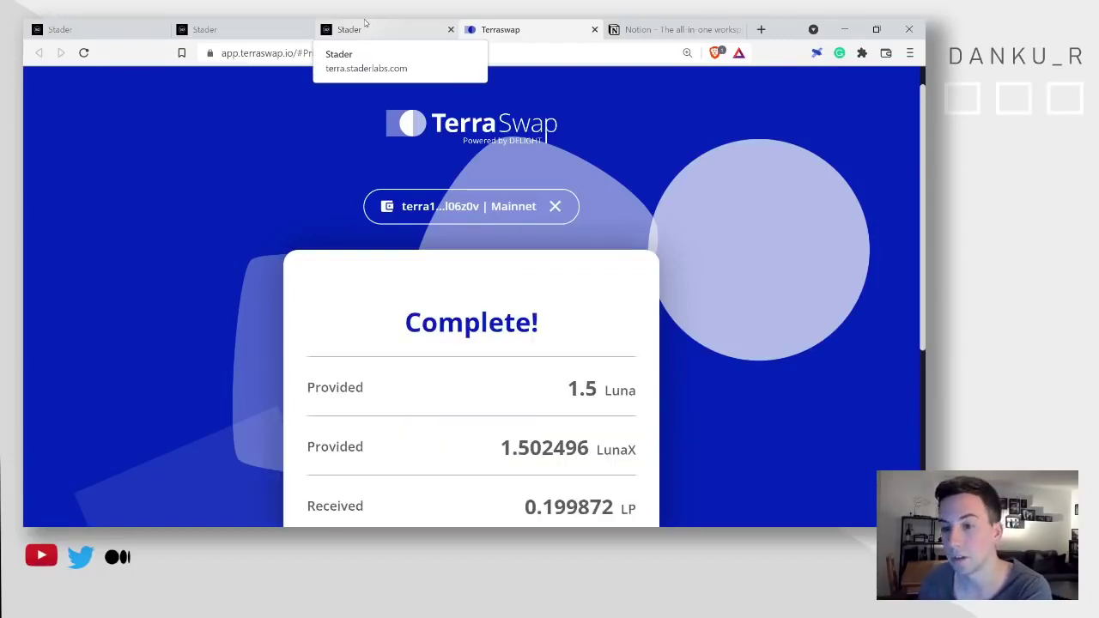
Step: Return to Stader's Liquid Staking pools page, reload it, and check My LP Holdings in the Liquidity Pool section
click(365, 25)
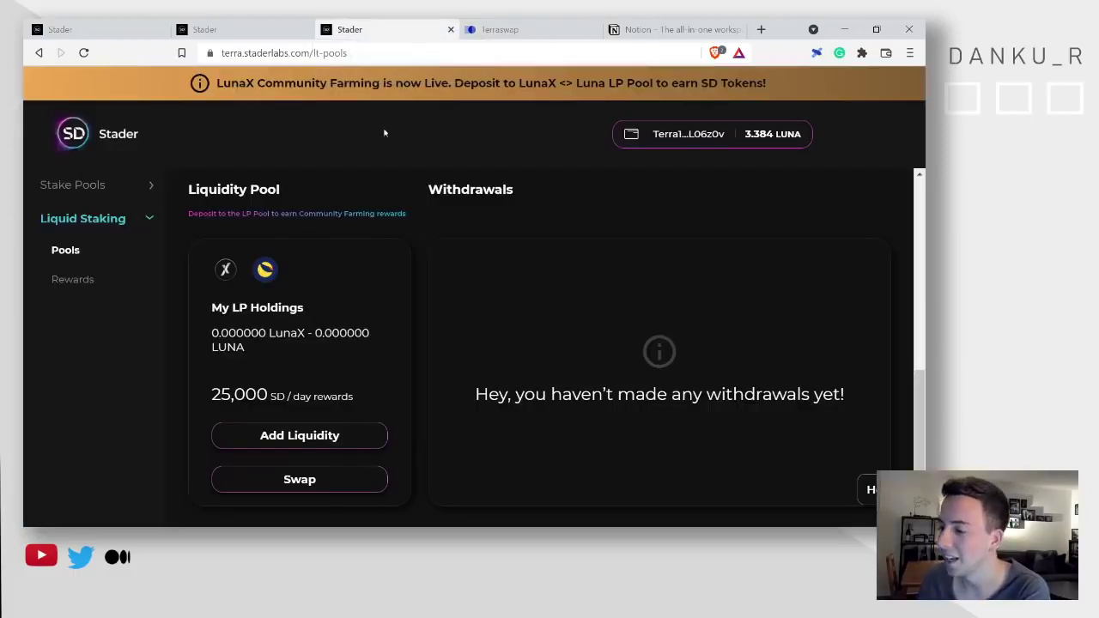
scroll(448, 253, down, 1)
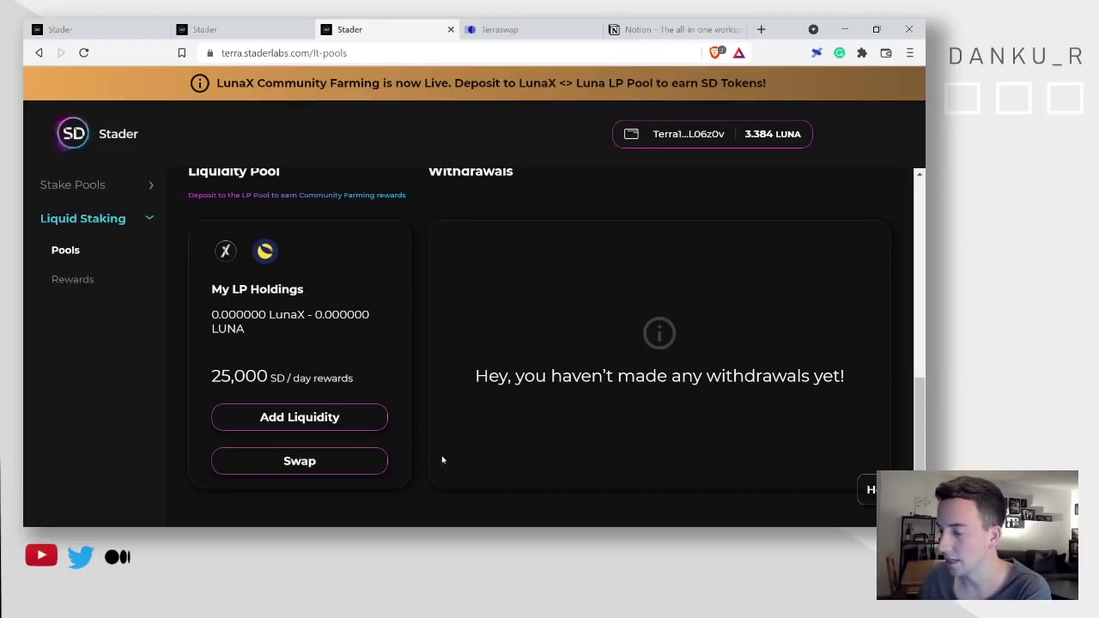
click(360, 52)
key(Return)
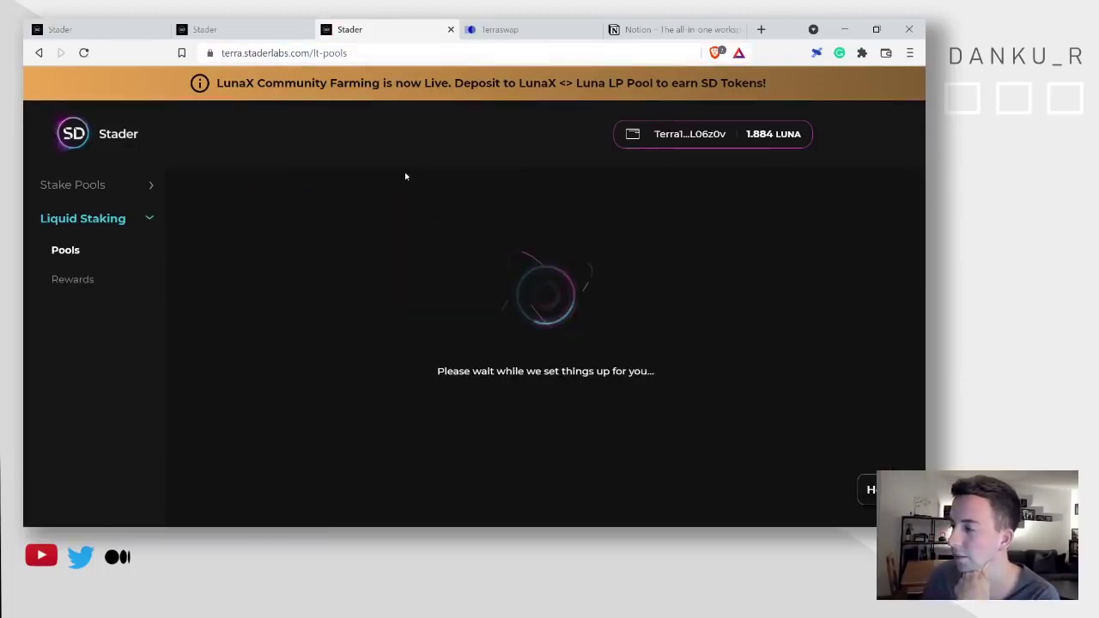
scroll(405, 176, down, 10)
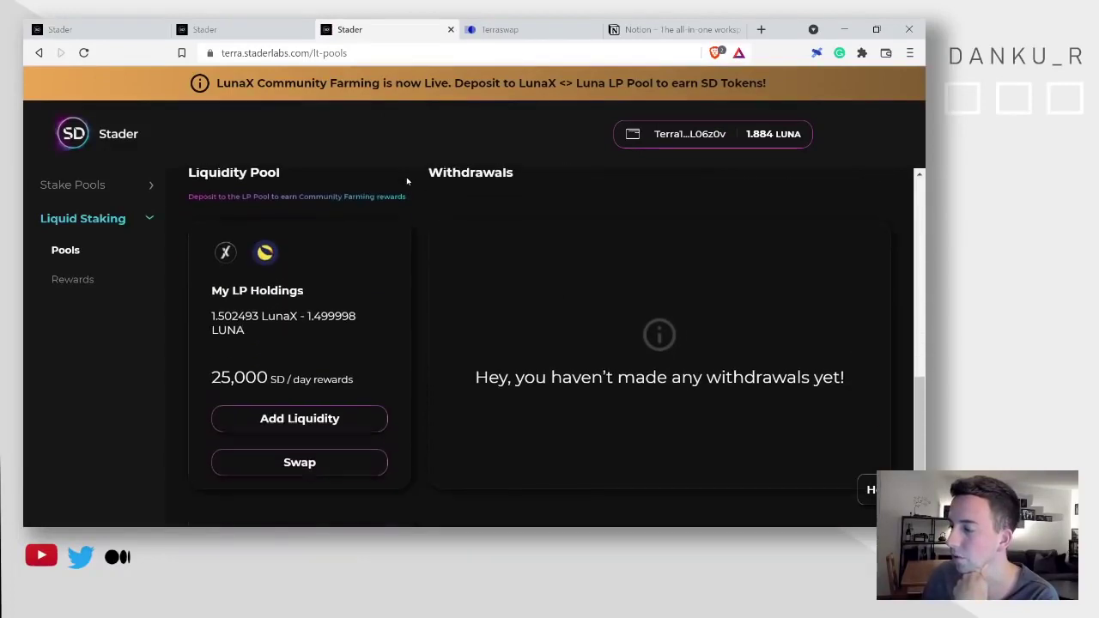
scroll(584, 378, up, 1)
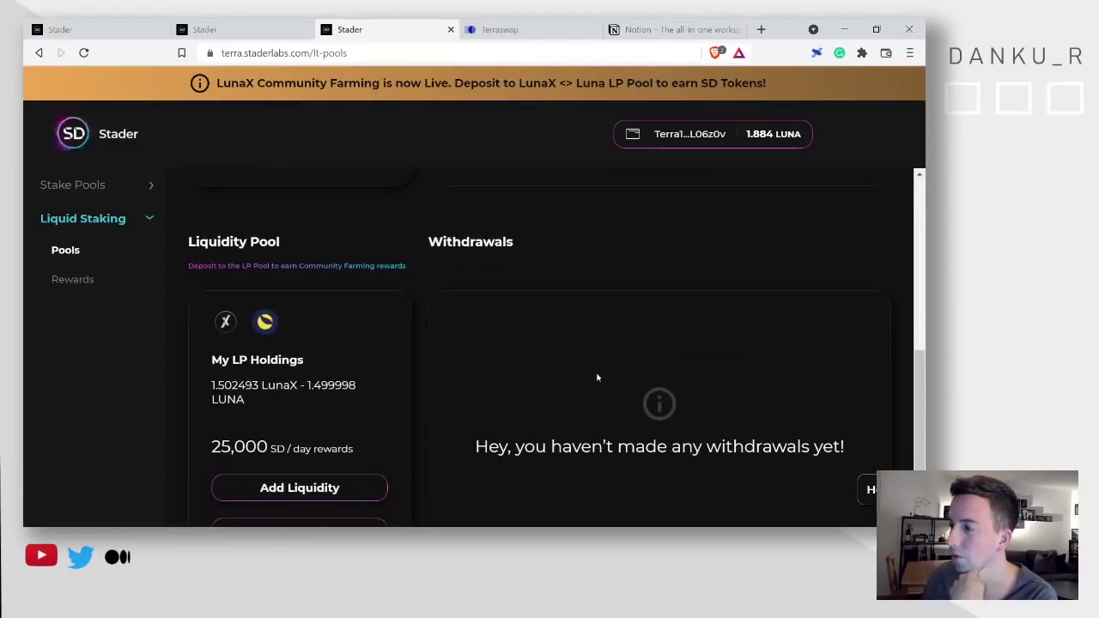
Step: Examine the LunaX and LUNA amounts under My LP Holdings and the daily SD rewards in the Liquidity Pool section
scroll(292, 221, down, 1)
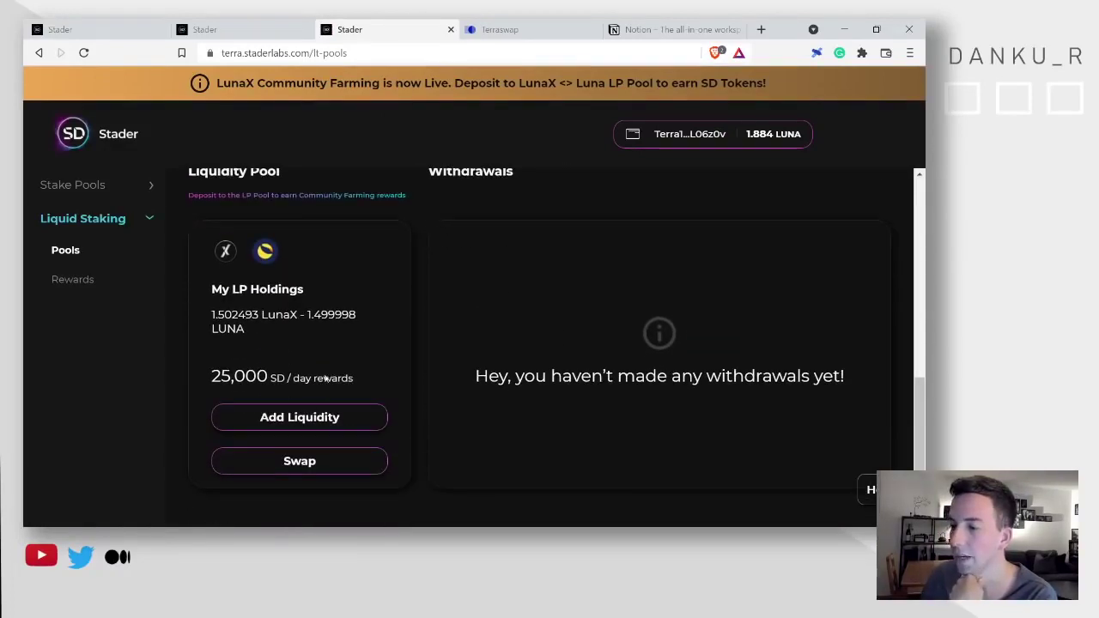
drag(212, 316, 350, 316)
click(283, 318)
click(249, 336)
drag(213, 379, 271, 381)
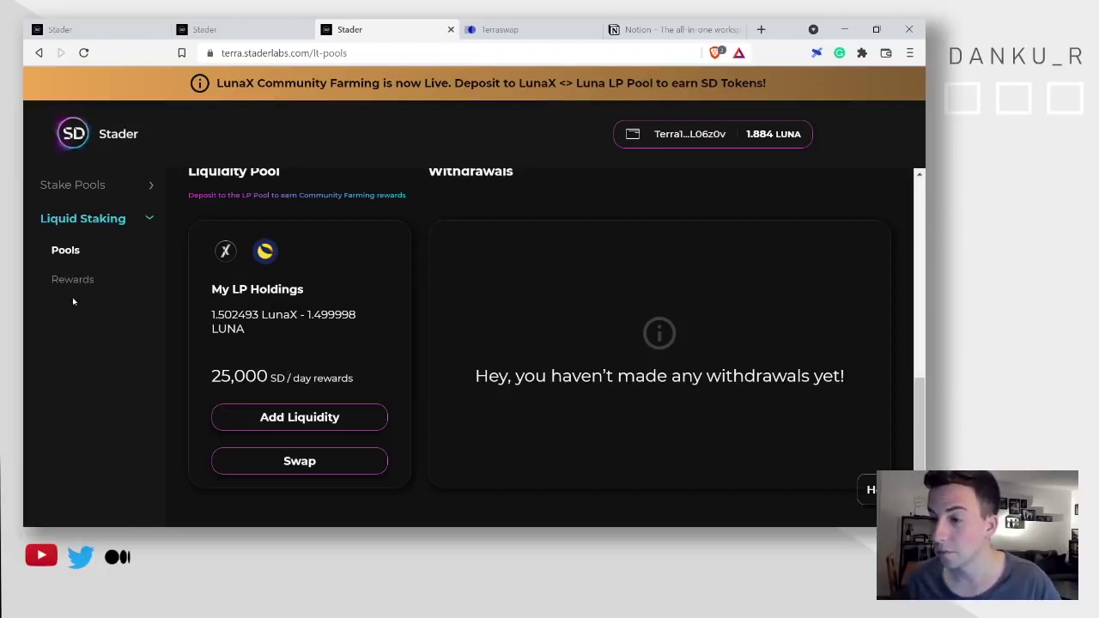
Step: View the Stake Pools pools page for comparison and return to the Liquid Staking pools page
click(87, 192)
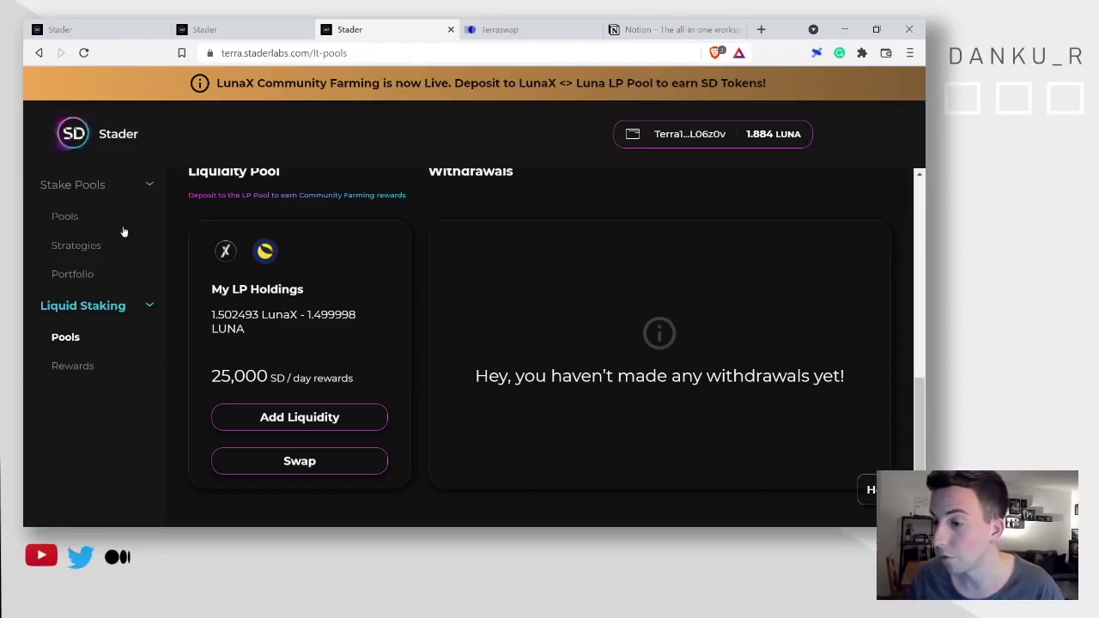
click(83, 215)
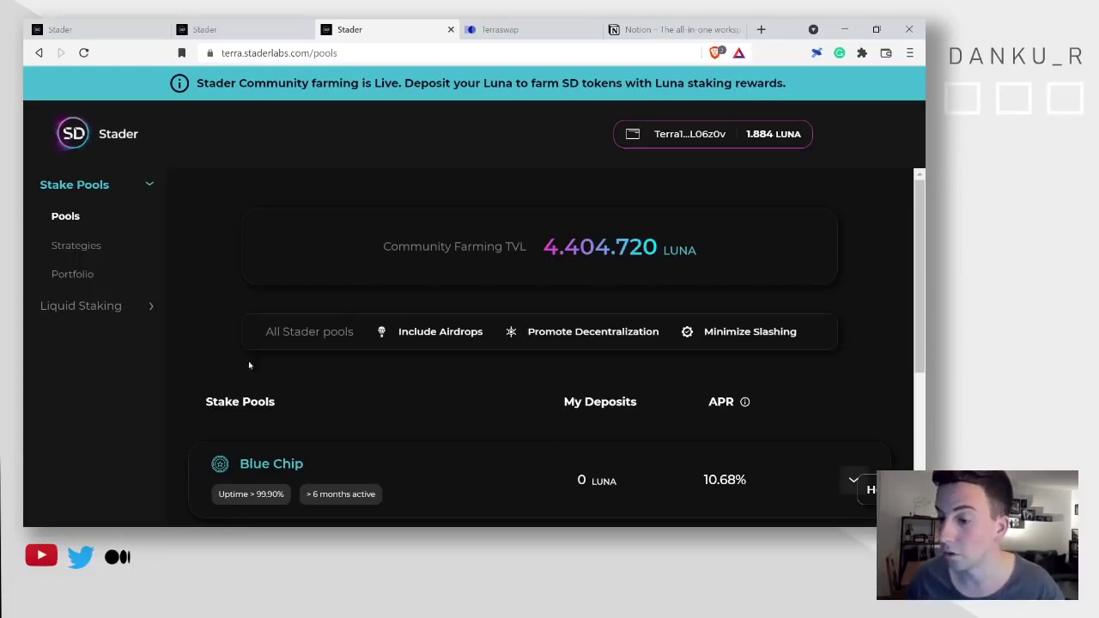
click(74, 308)
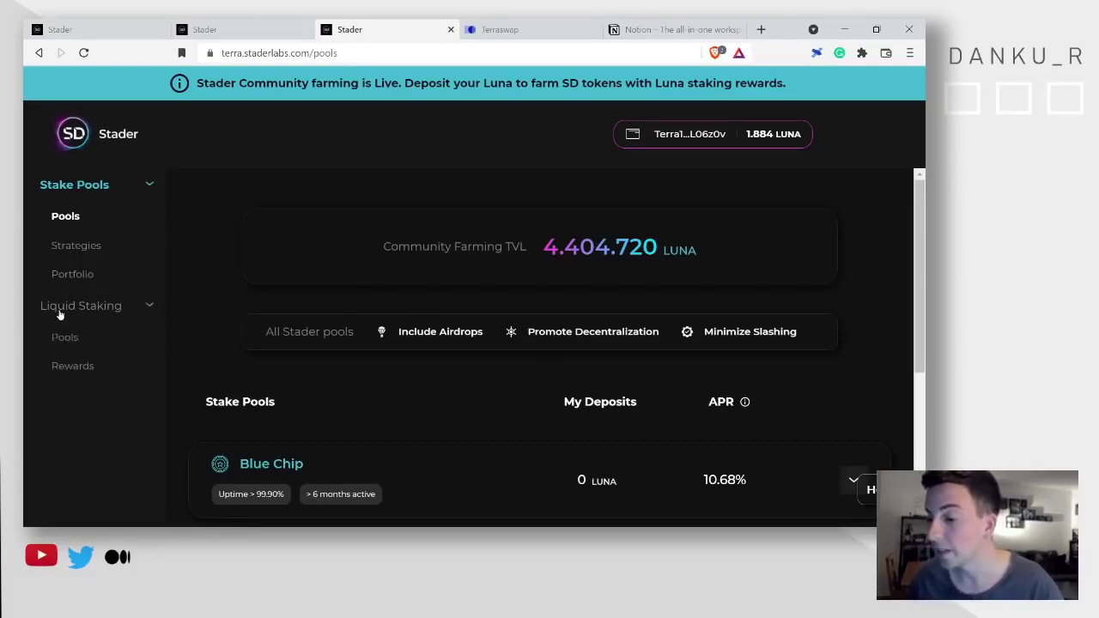
click(64, 339)
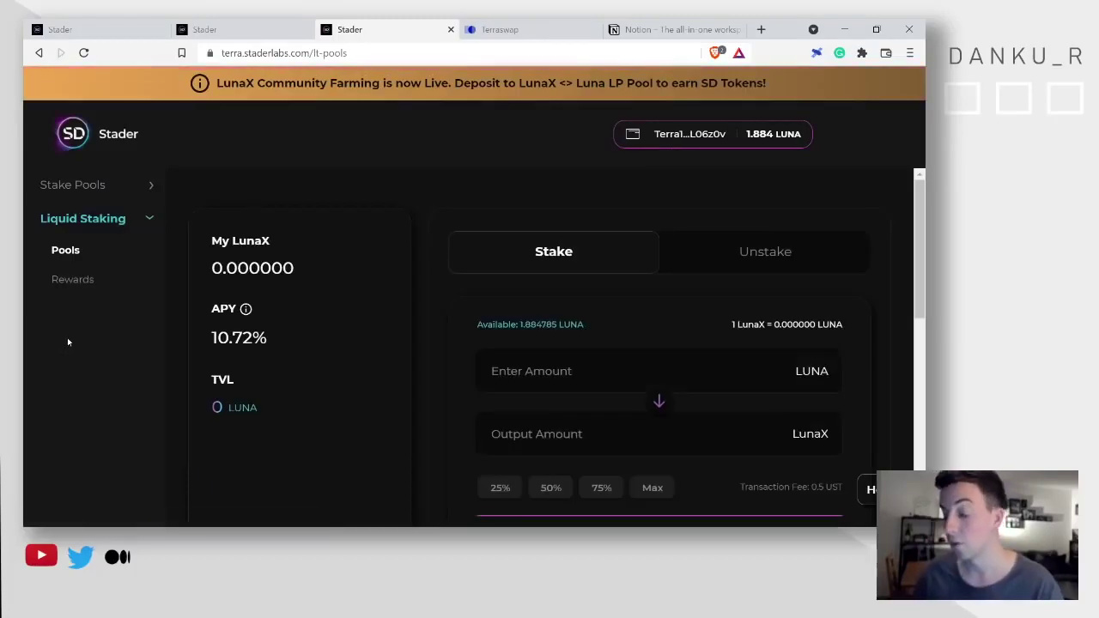